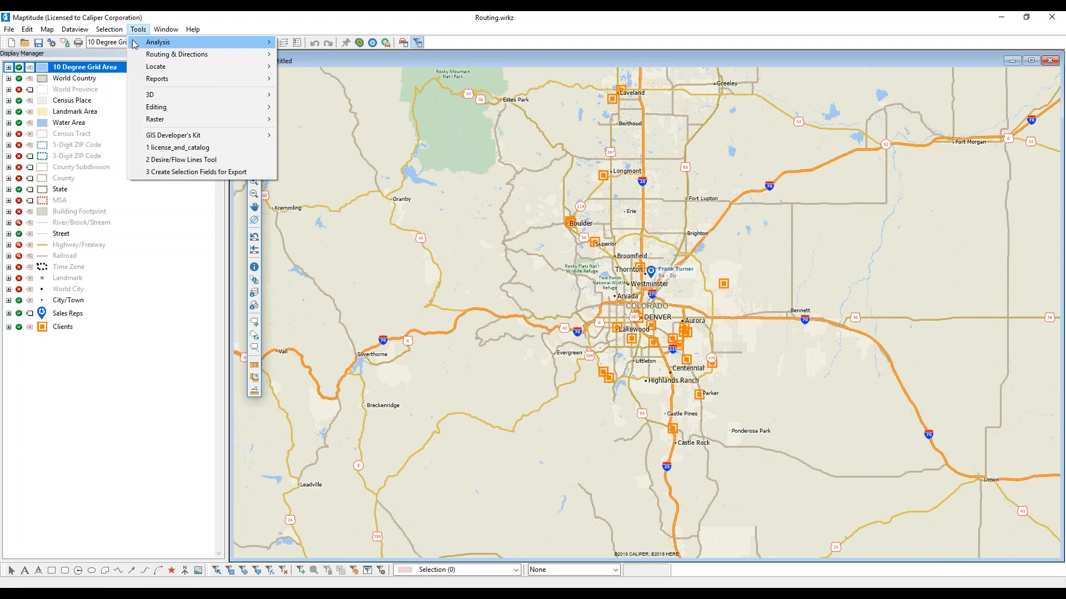
- Close the Tools menu and bring up the Routing & Directions Manager for the Street layer
{"action": "mouse_move", "coordinate": [142, 55]}
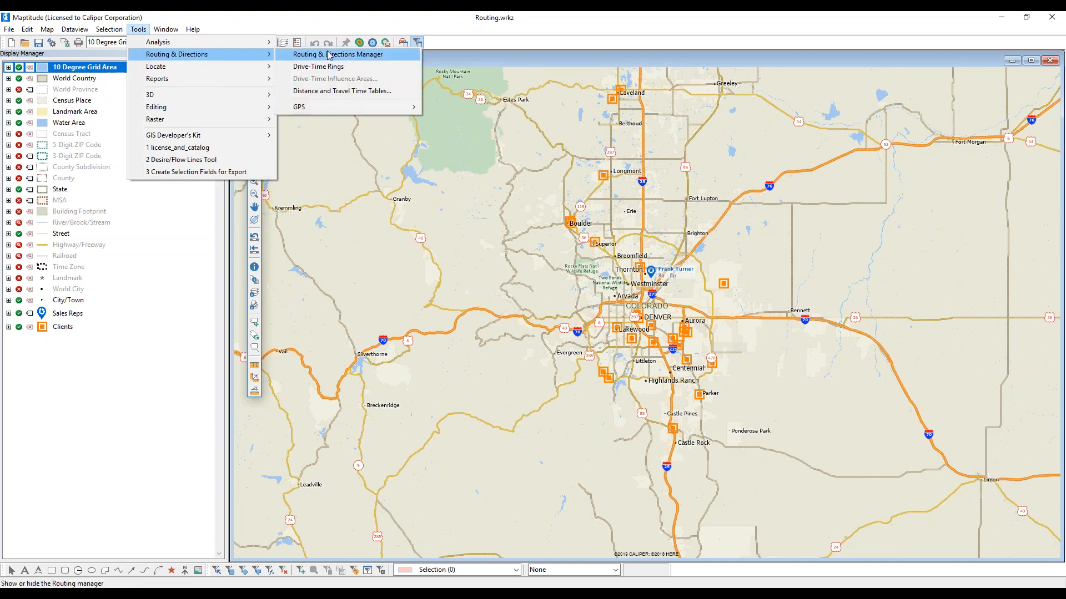
{"action": "left_click", "coordinate": [338, 28]}
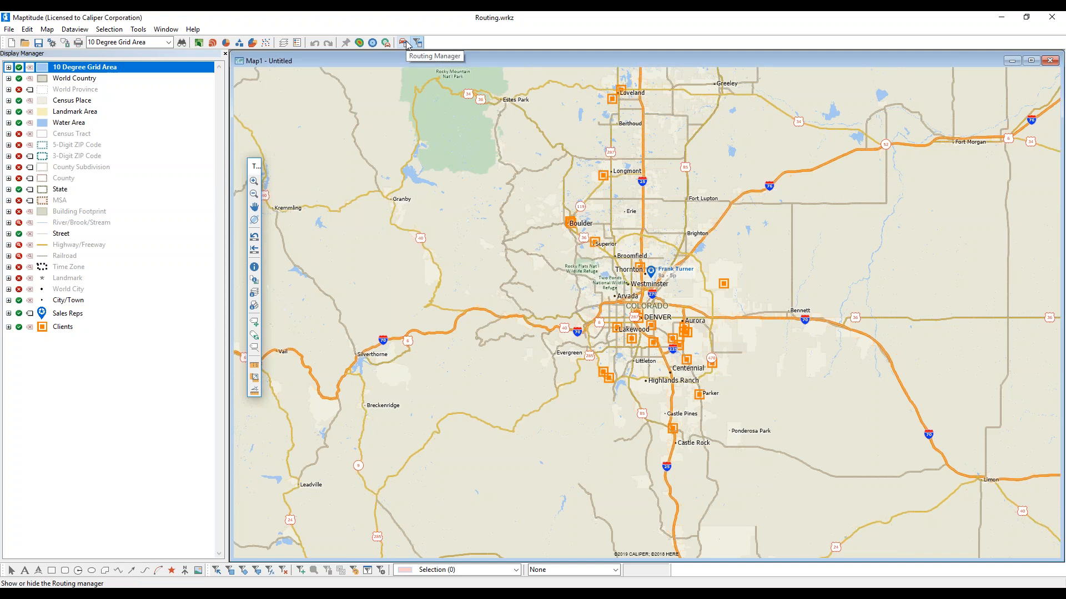
{"action": "left_click", "coordinate": [406, 43]}
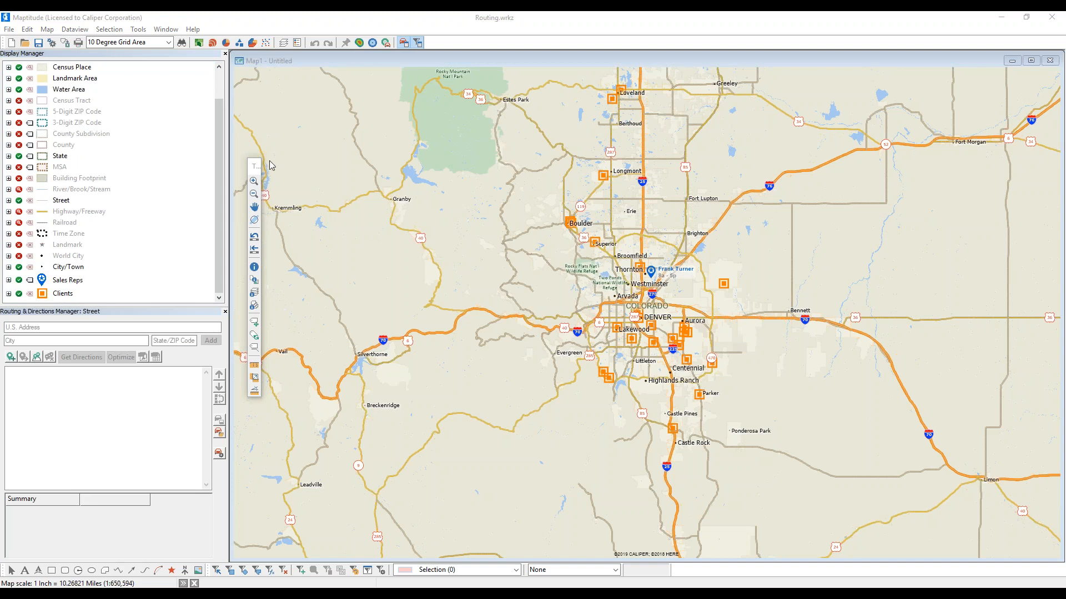
- Zoom the map in on the Thornton area north of Denver
{"action": "left_click", "coordinate": [254, 182]}
{"action": "left_click_drag", "start_coordinate": [594, 232], "coordinate": [712, 321]}
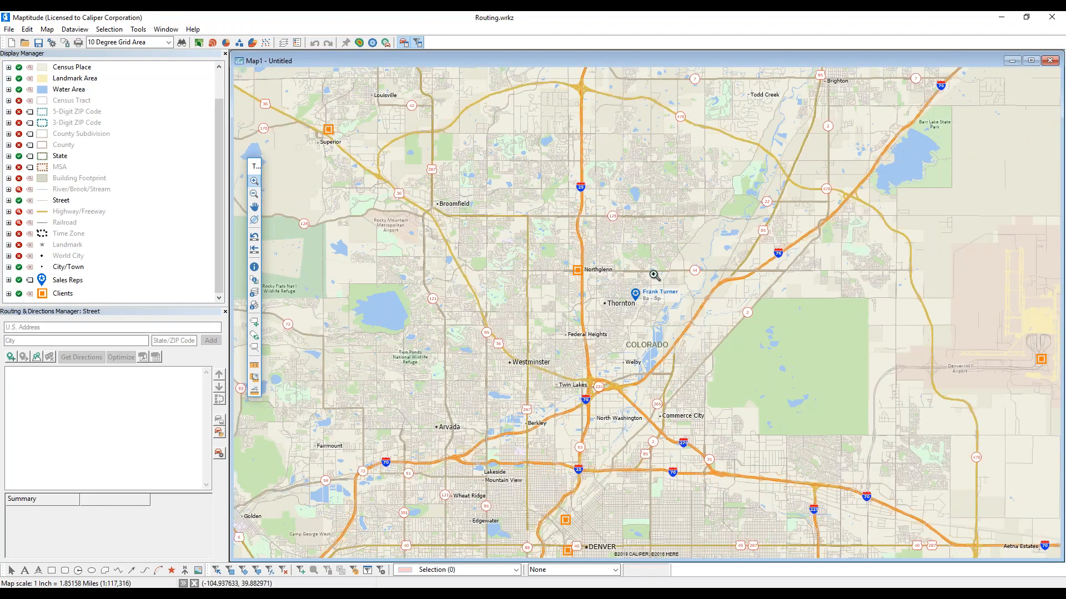
{"action": "mouse_move", "coordinate": [629, 285]}
- Add four stops: the sales rep's location, then E 96th Dr, E 88th Ave and Coronado Pkwy S
{"action": "left_click", "coordinate": [14, 362]}
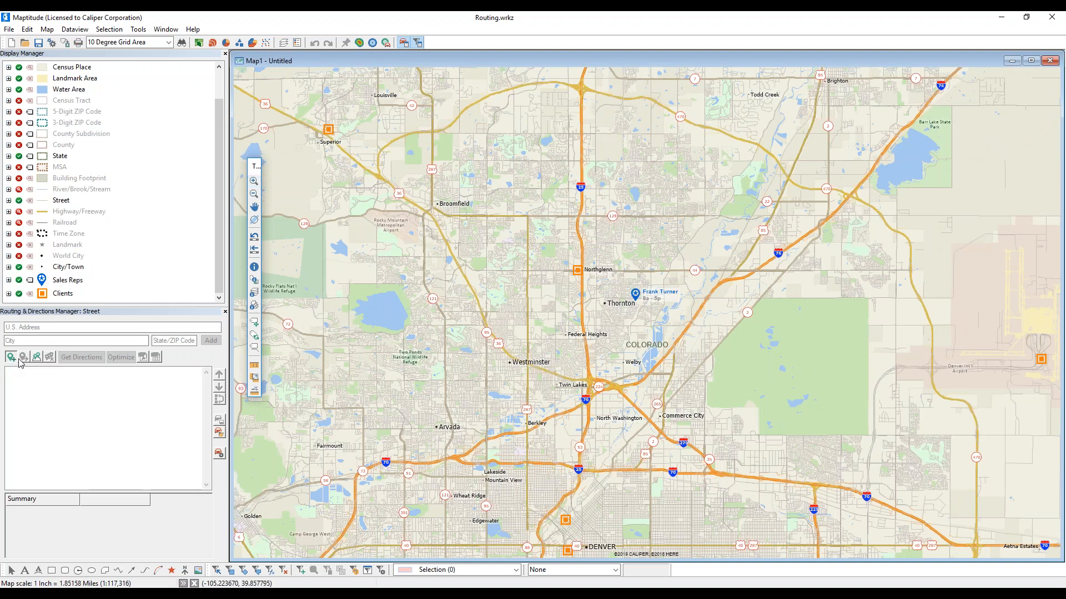
{"action": "scroll", "coordinate": [636, 302], "scroll_direction": "up", "scroll_amount": 7}
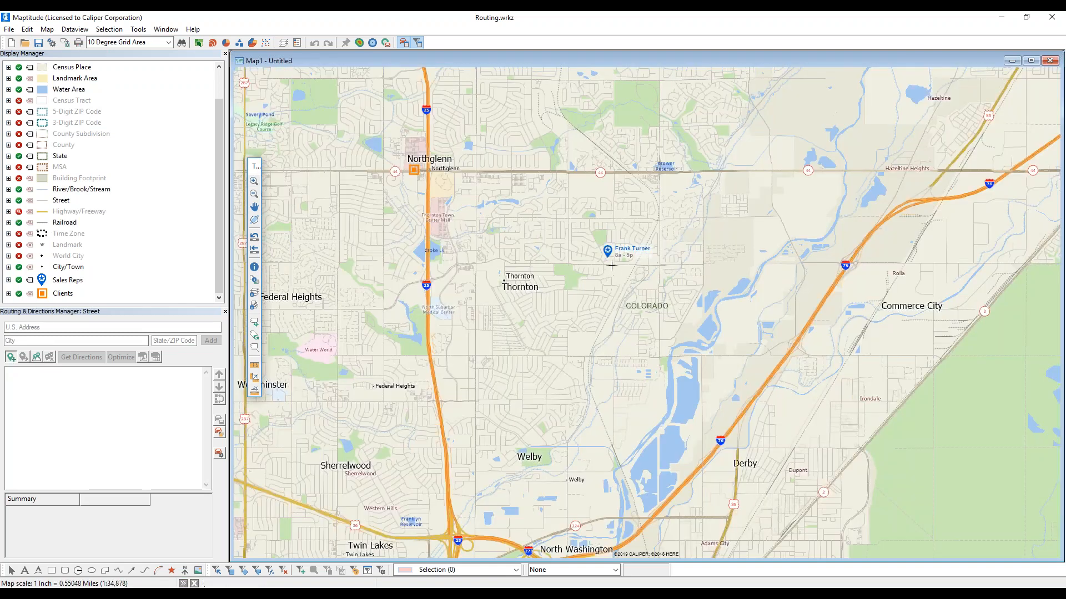
{"action": "left_click", "coordinate": [607, 255]}
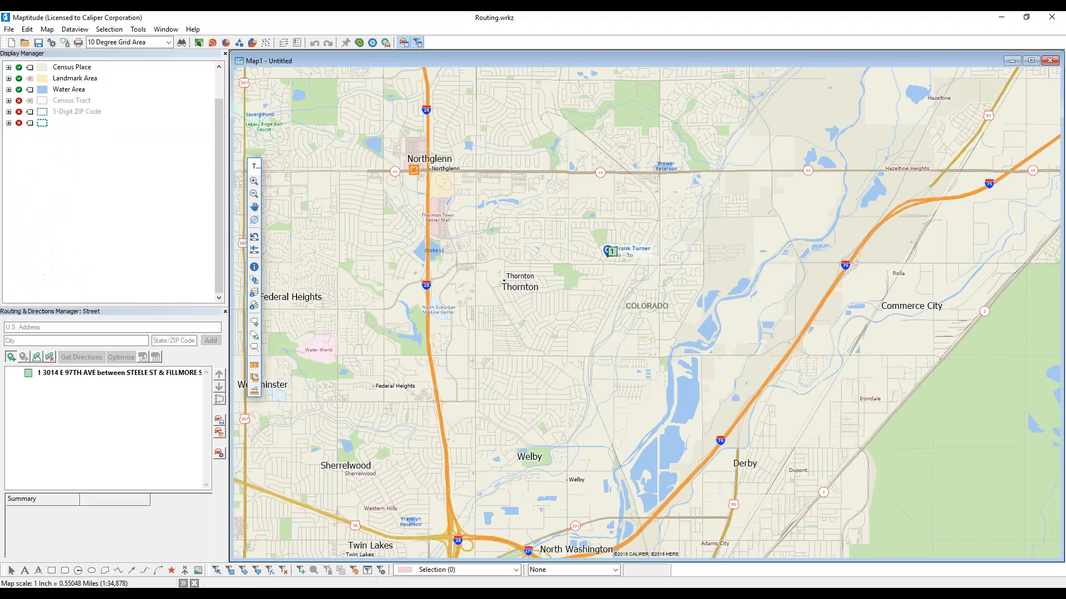
{"action": "scroll", "coordinate": [725, 341], "scroll_direction": "down", "scroll_amount": 2}
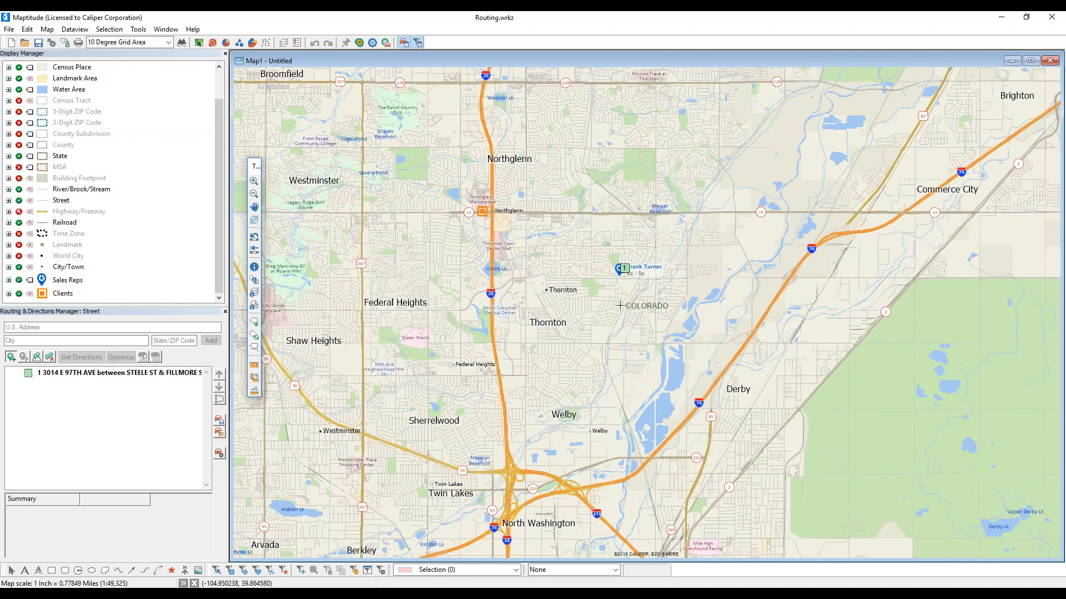
{"action": "left_click", "coordinate": [552, 276]}
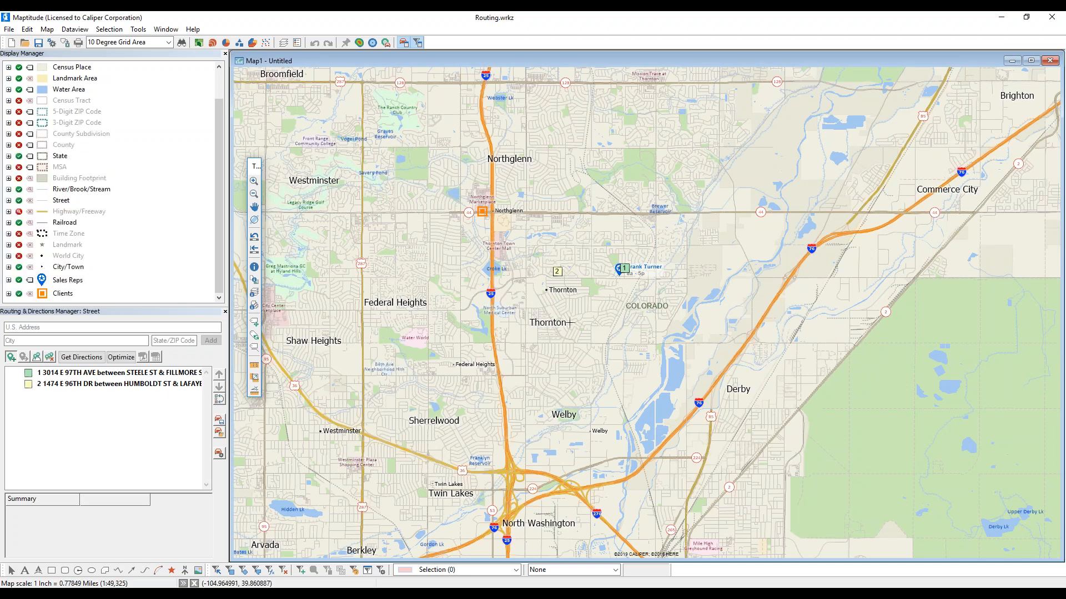
{"action": "left_click", "coordinate": [566, 343]}
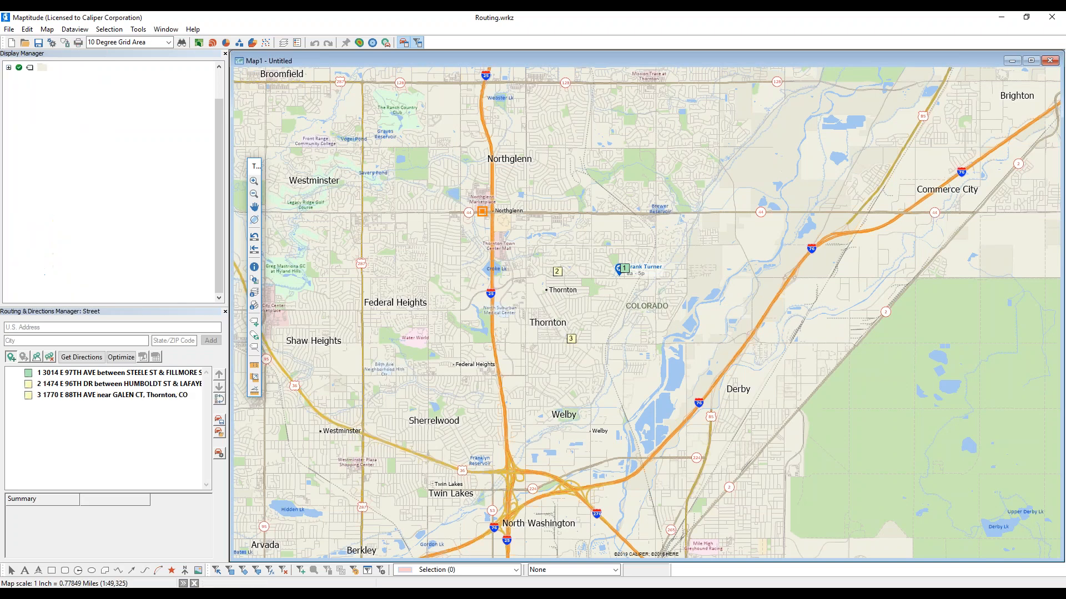
{"action": "left_click", "coordinate": [558, 399]}
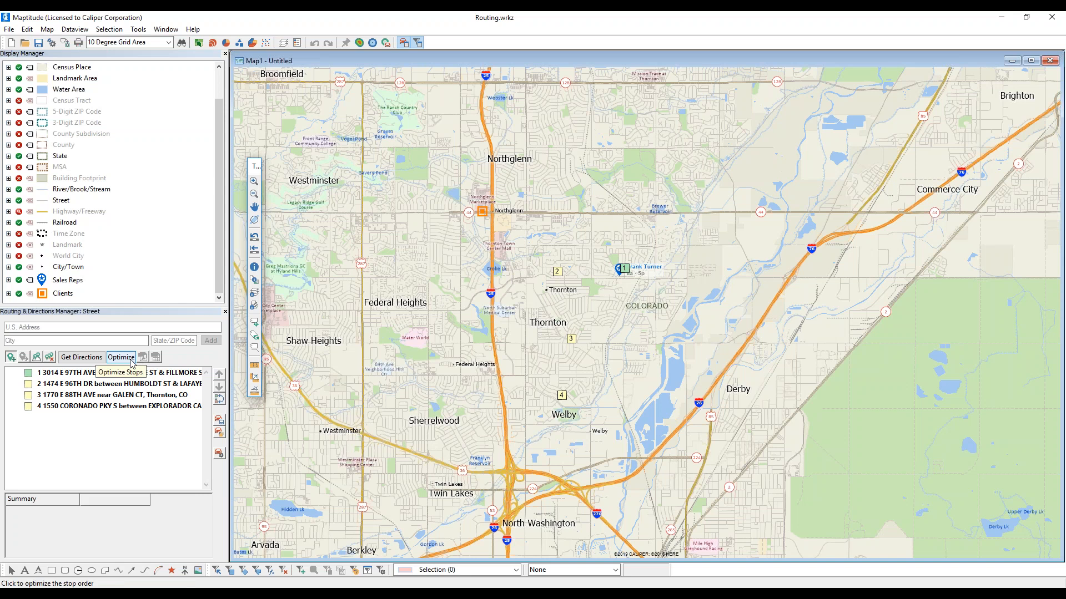
- Optimize the four-stop route to 3.7 mi, 12 min and $0.66
{"action": "left_click", "coordinate": [132, 362]}
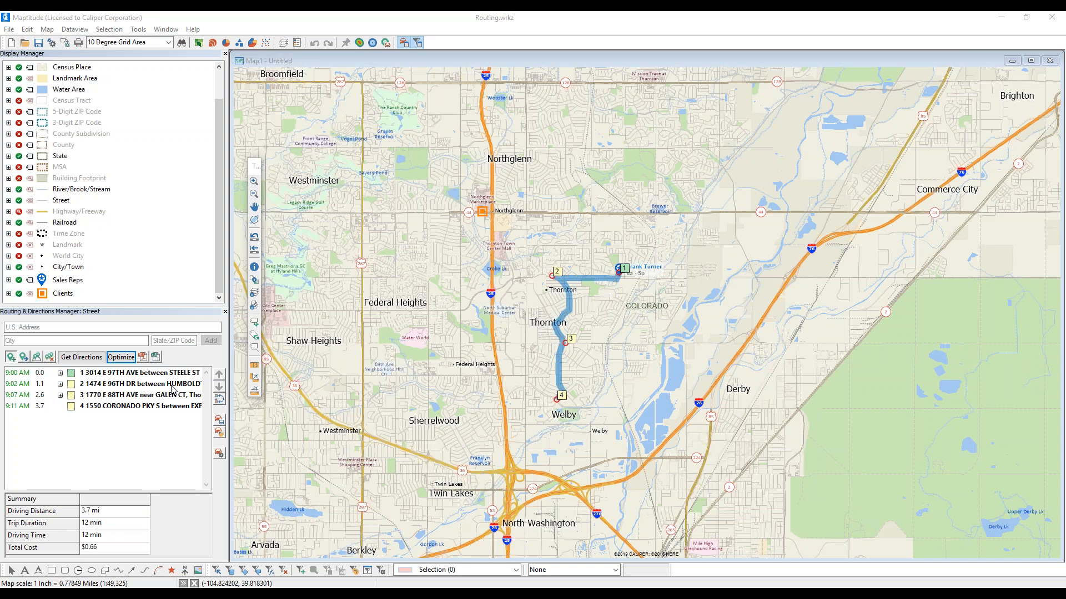
{"action": "right_click", "coordinate": [105, 375]}
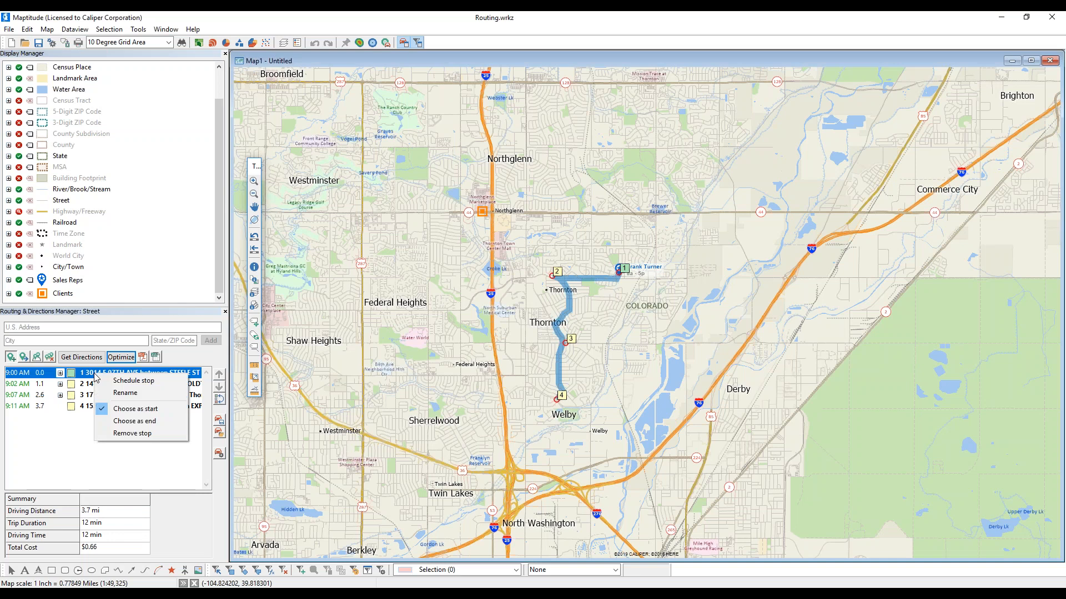
- Make stop 1 also the route's end and re-optimize the loop to 7.2 mi, 20 min
{"action": "left_click", "coordinate": [117, 421]}
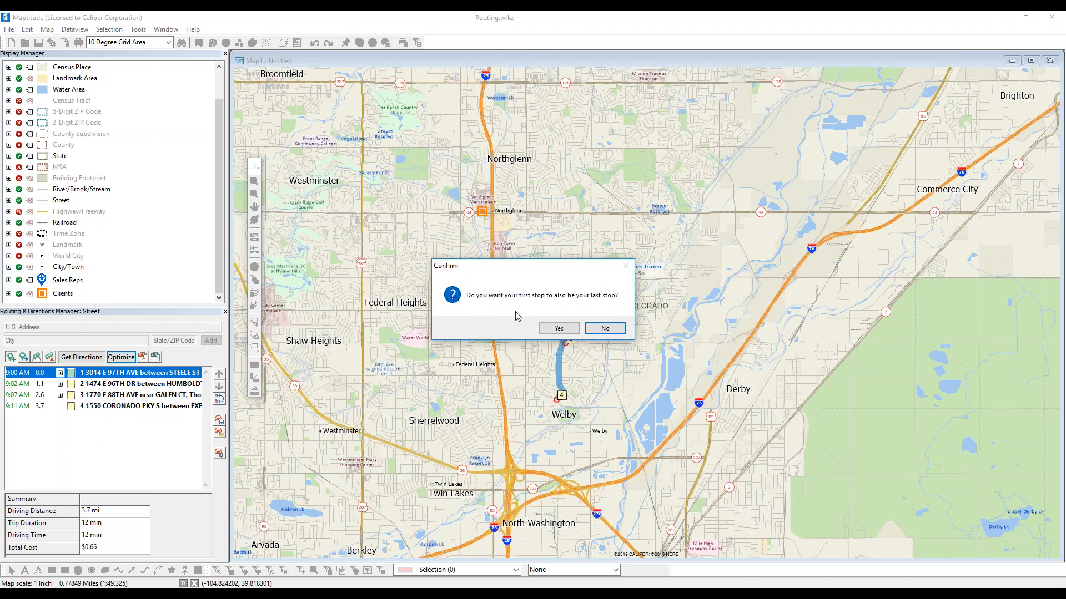
{"action": "left_click", "coordinate": [559, 328]}
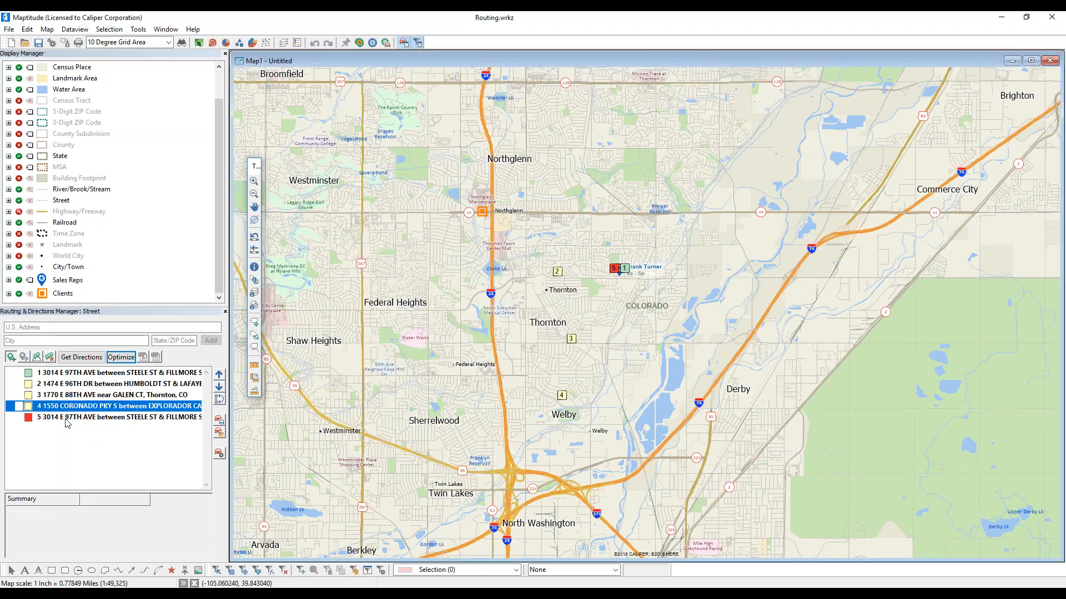
{"action": "left_click", "coordinate": [120, 357]}
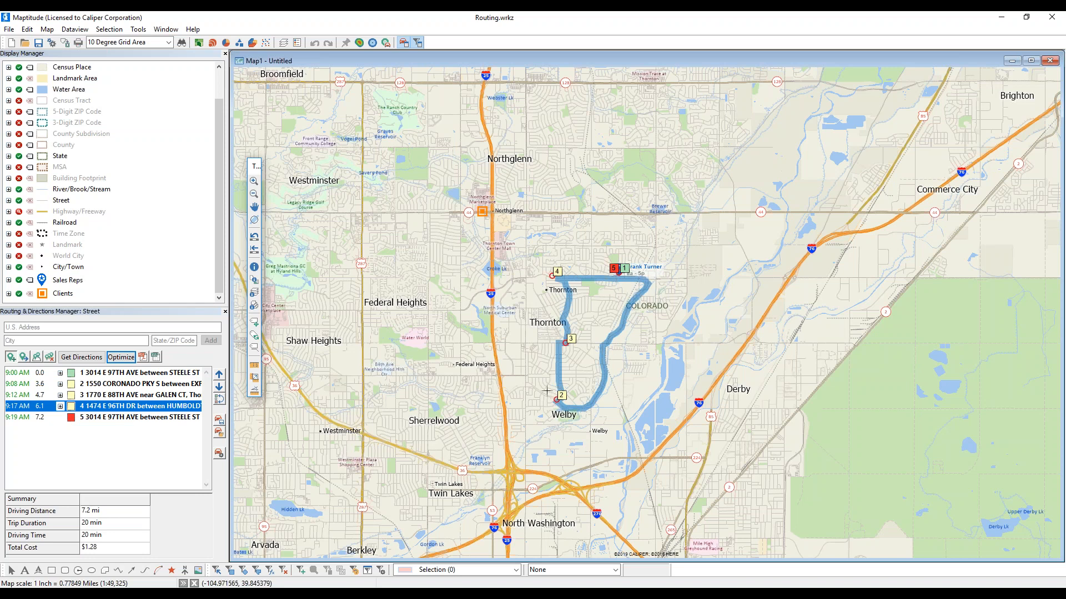
{"action": "right_click", "coordinate": [88, 374]}
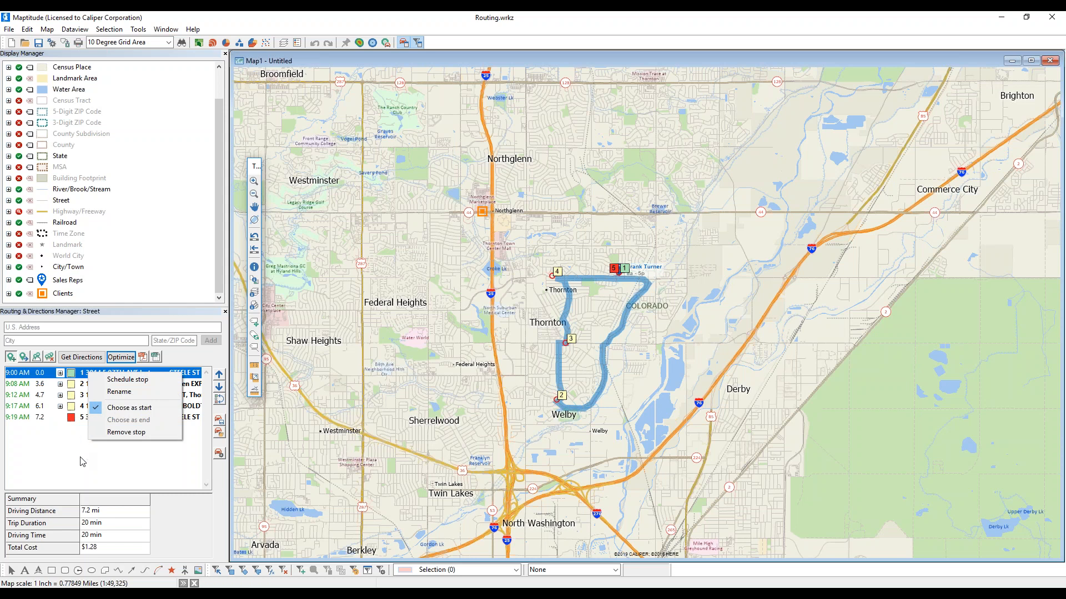
{"action": "left_click", "coordinate": [83, 471]}
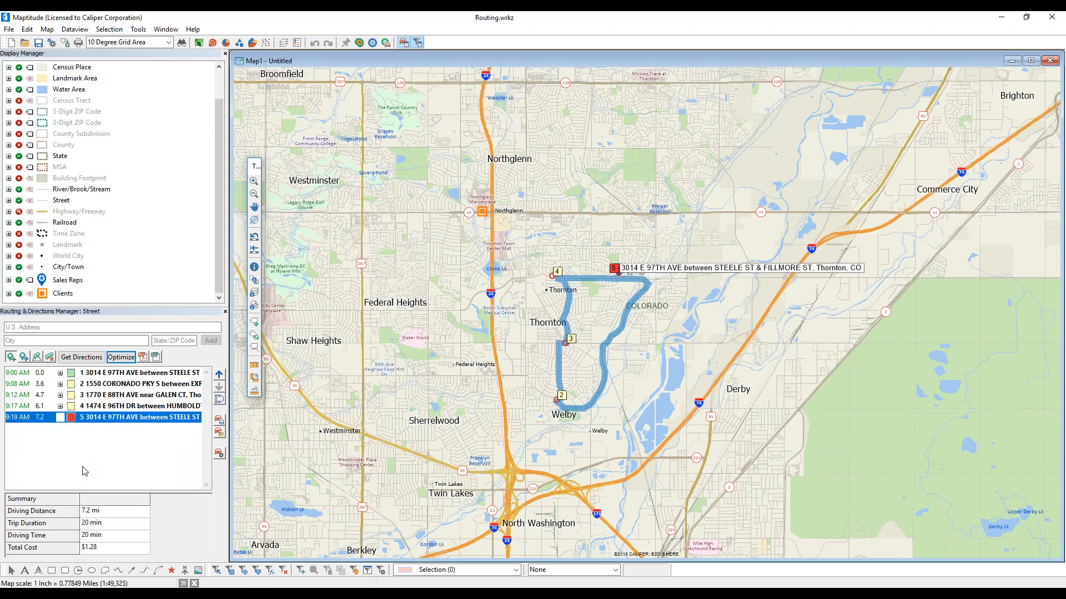
{"action": "left_click", "coordinate": [219, 402]}
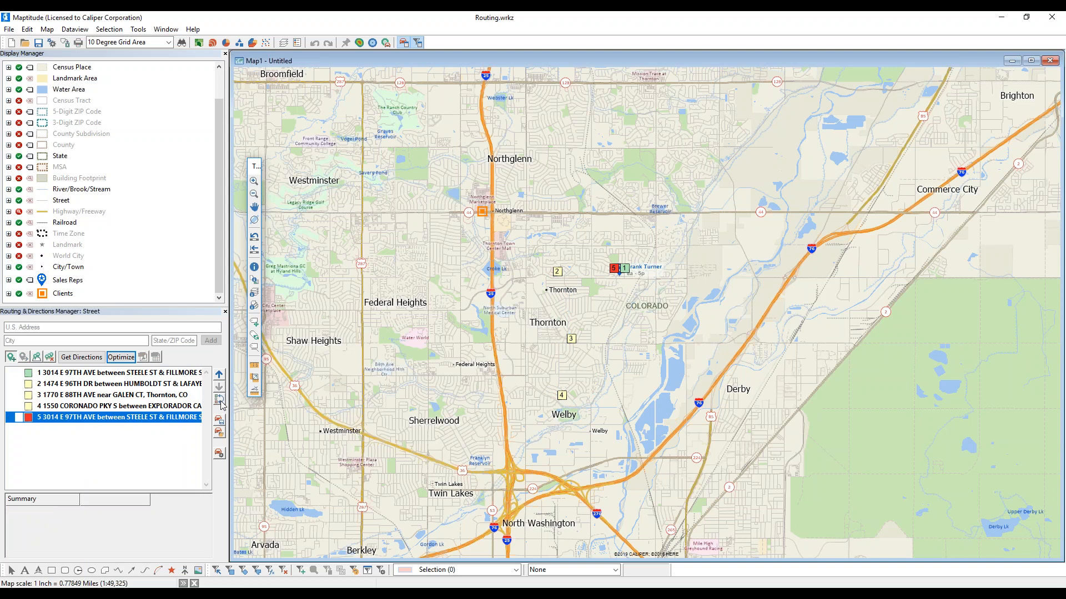
{"action": "left_click", "coordinate": [131, 359]}
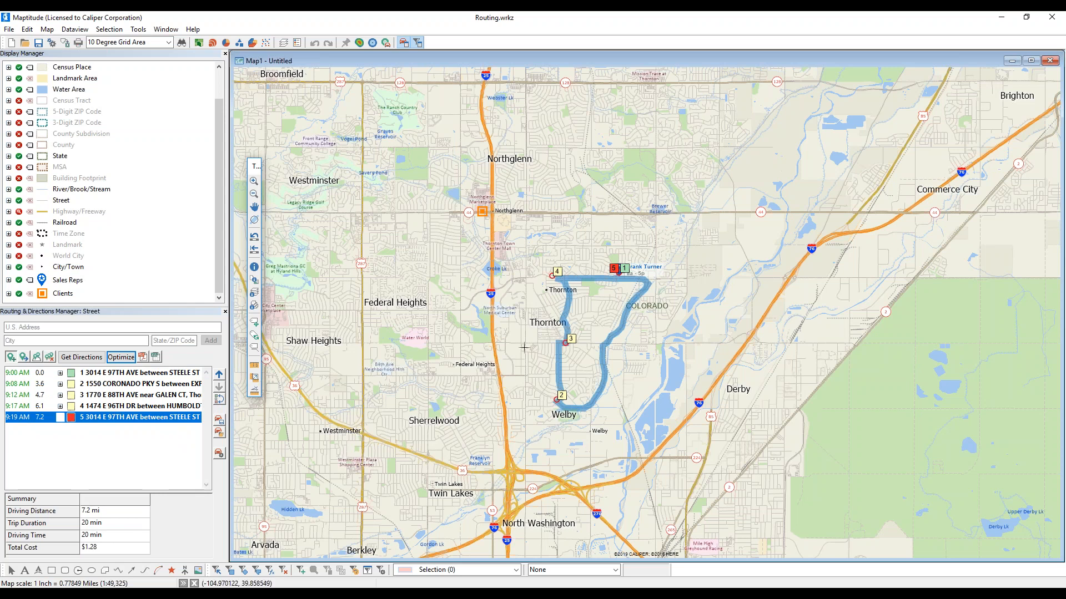
{"action": "left_click", "coordinate": [95, 411]}
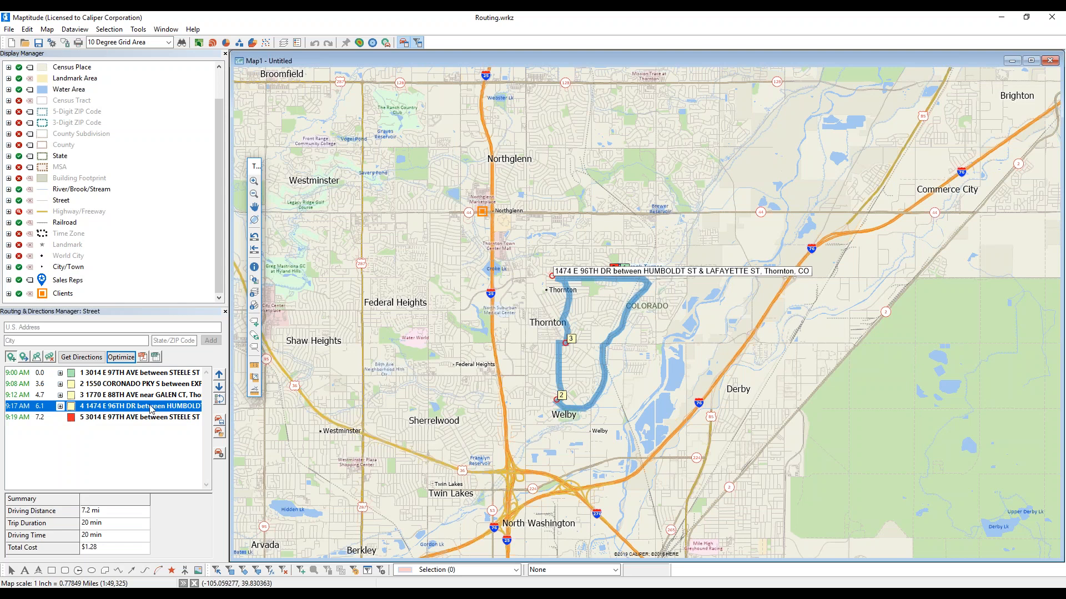
- Move the E 96th Dr stop up to third and recalculate directions, giving 10.2 mi, 27 min
{"action": "left_click", "coordinate": [219, 376]}
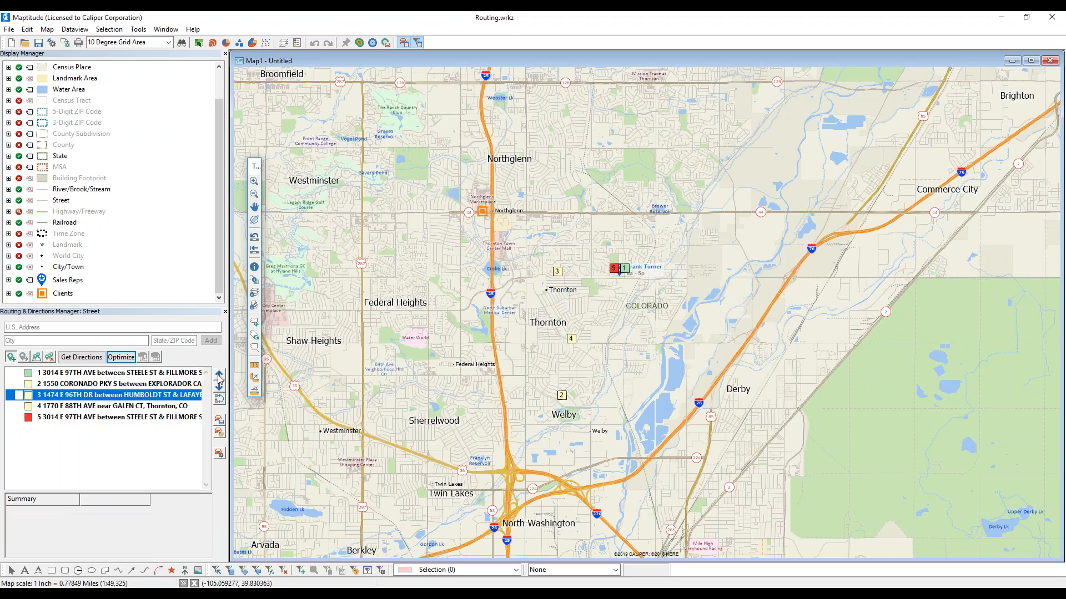
{"action": "left_click", "coordinate": [87, 360]}
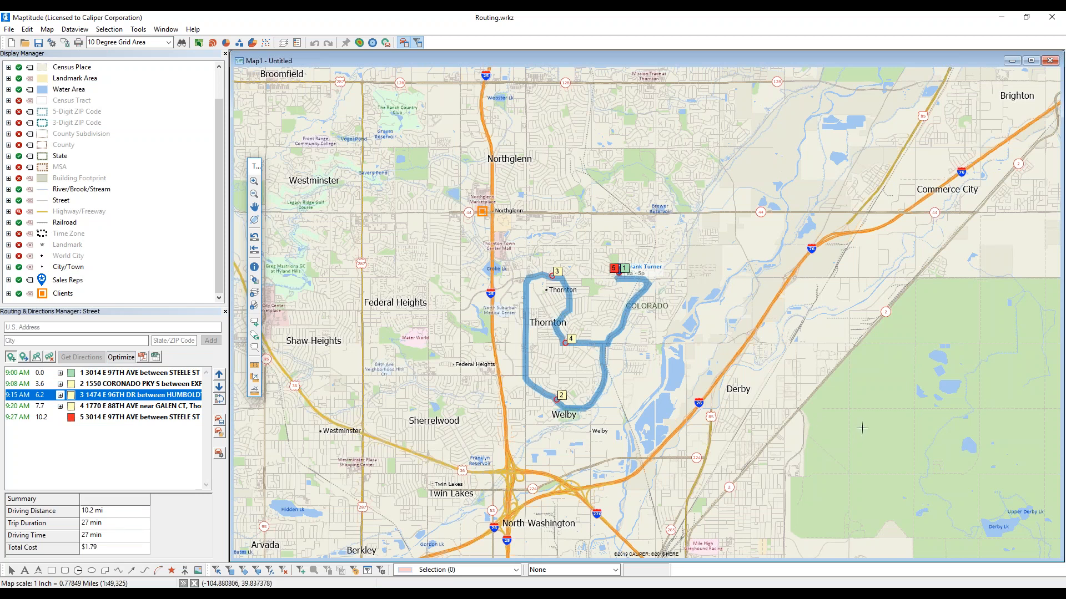
{"action": "mouse_move", "coordinate": [863, 428]}
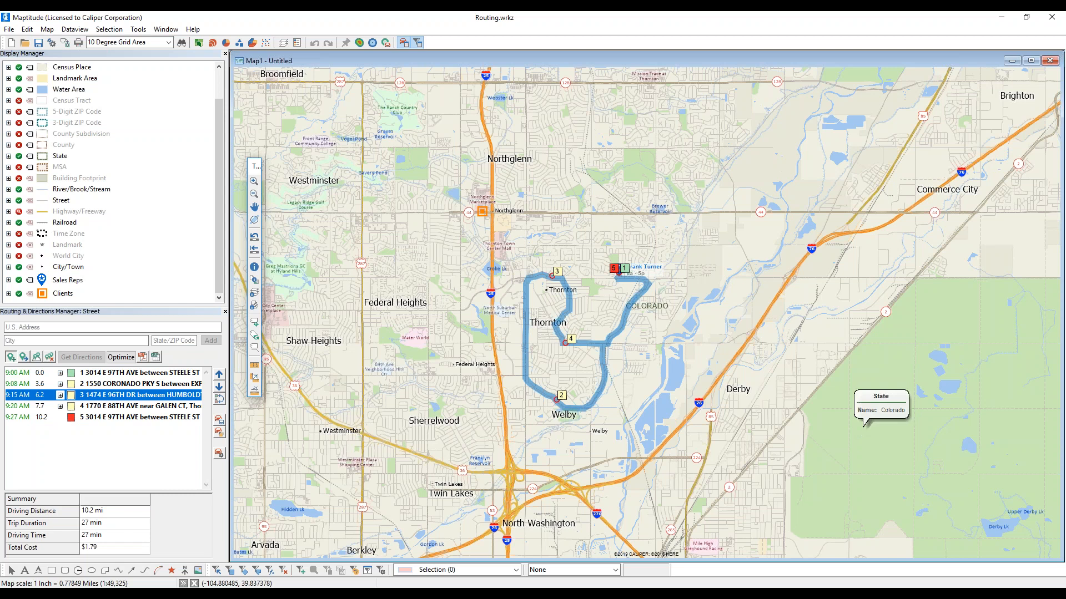
{"action": "mouse_move", "coordinate": [532, 423]}
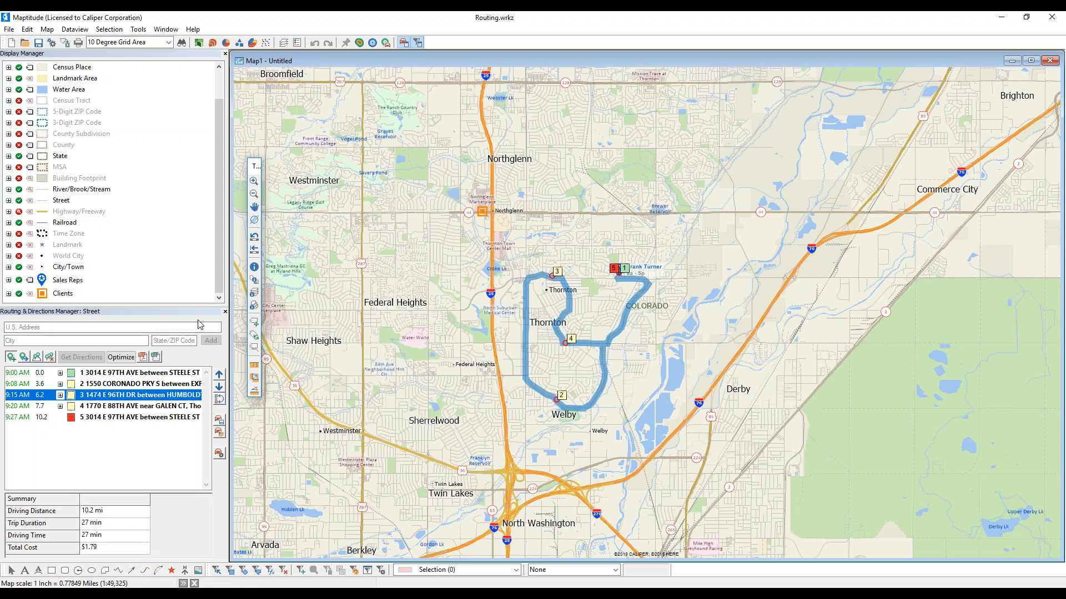
- Remove all routes and stops from the map, confirming the deletion
{"action": "scroll", "coordinate": [531, 317], "scroll_direction": "down", "scroll_amount": 5}
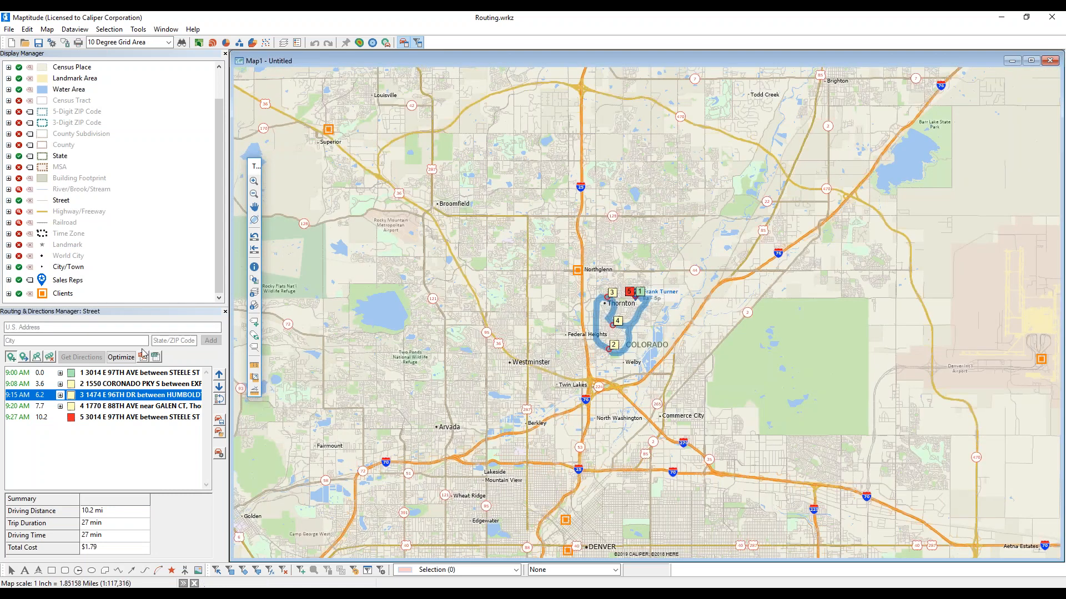
{"action": "left_click", "coordinate": [49, 357]}
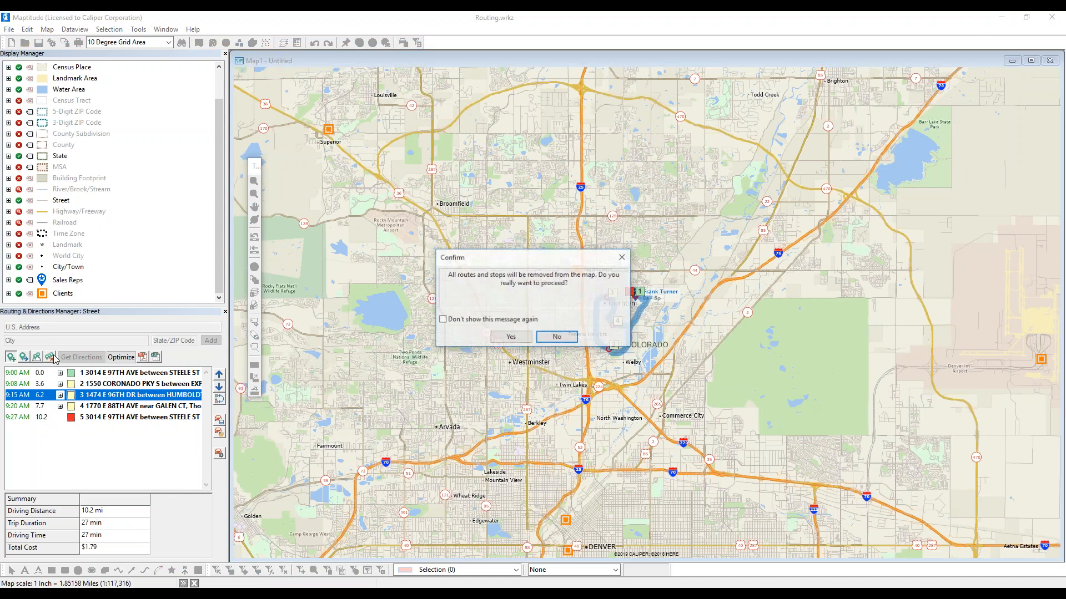
{"action": "left_click", "coordinate": [511, 337]}
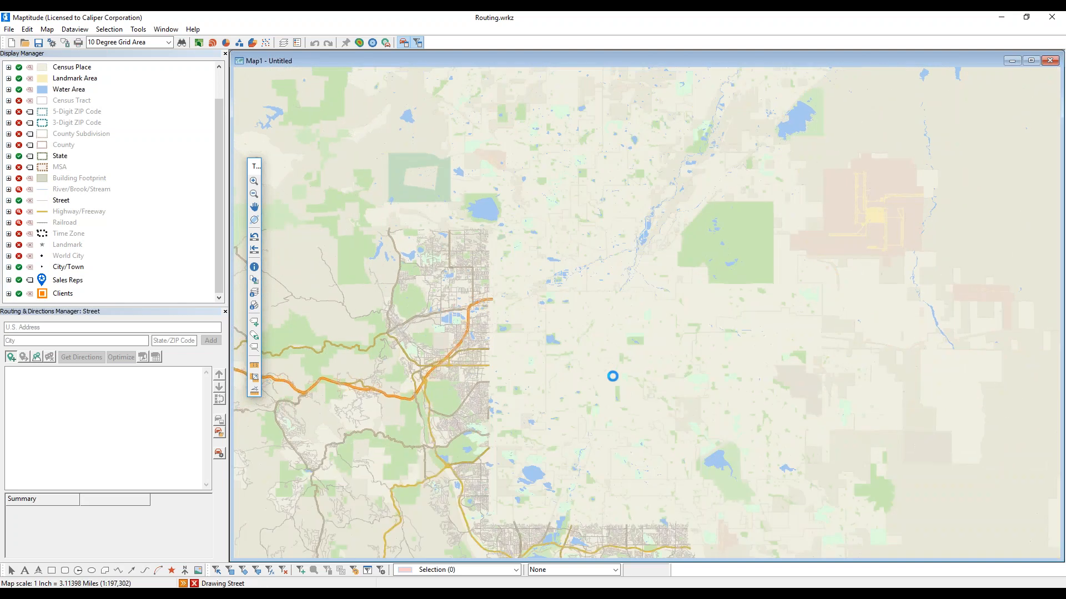
{"action": "left_click", "coordinate": [37, 357]}
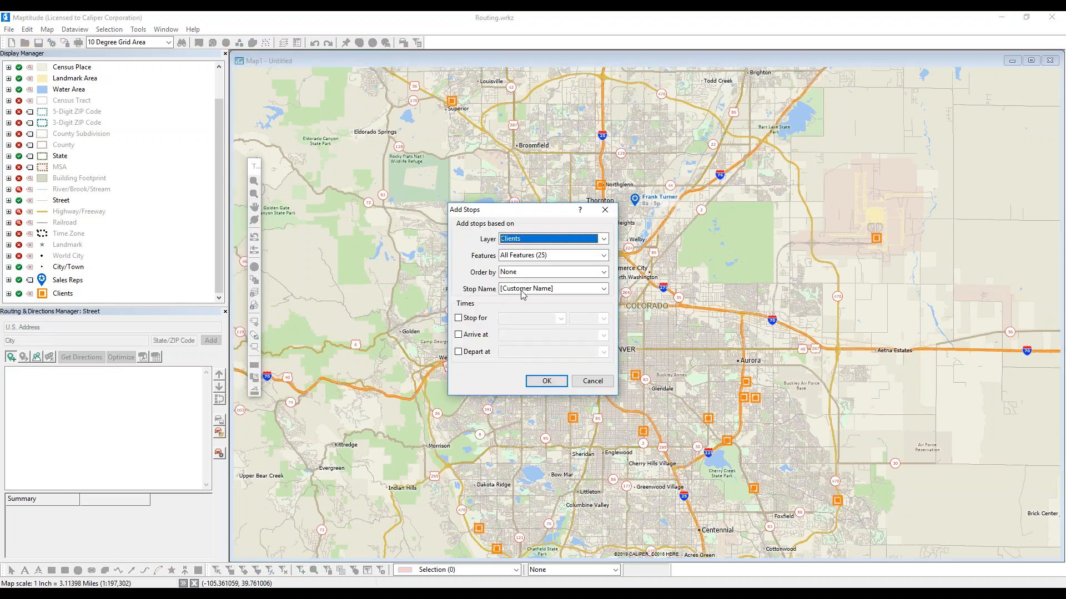
{"action": "left_click", "coordinate": [516, 255]}
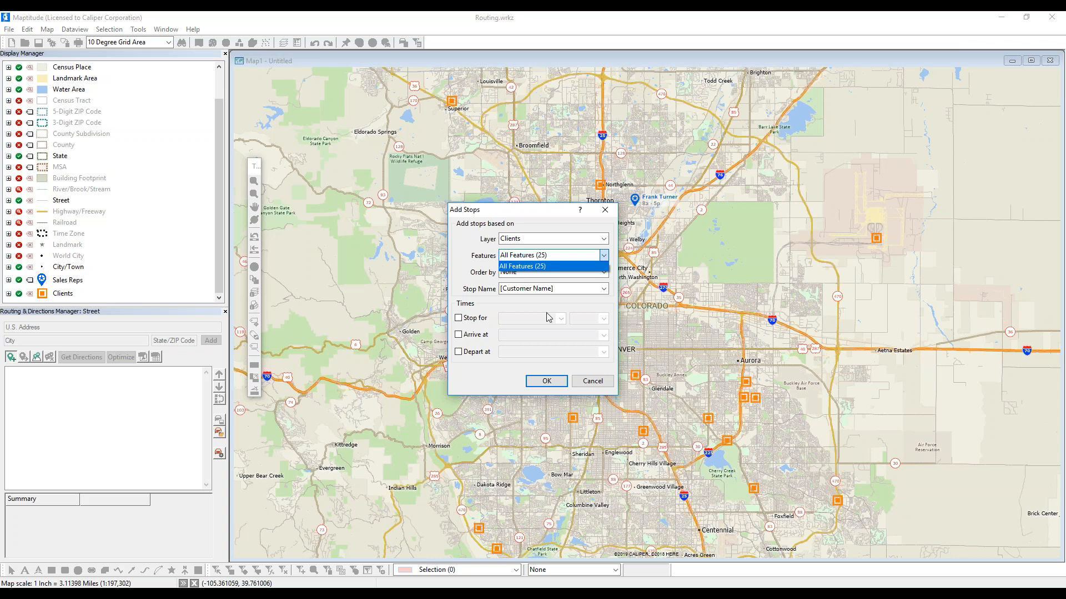
{"action": "left_click", "coordinate": [580, 386]}
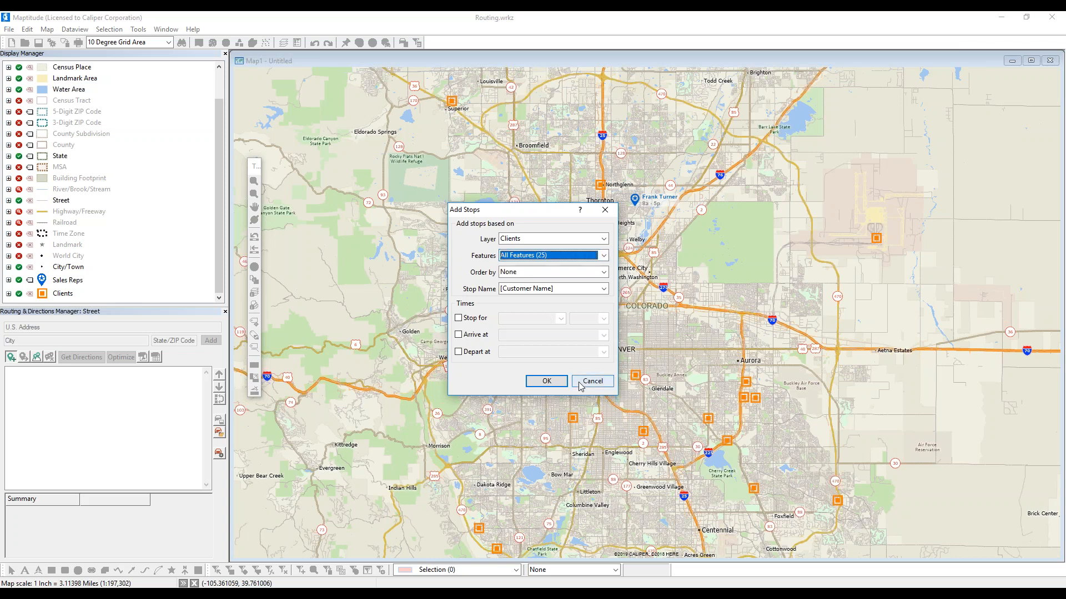
{"action": "left_click", "coordinate": [580, 386]}
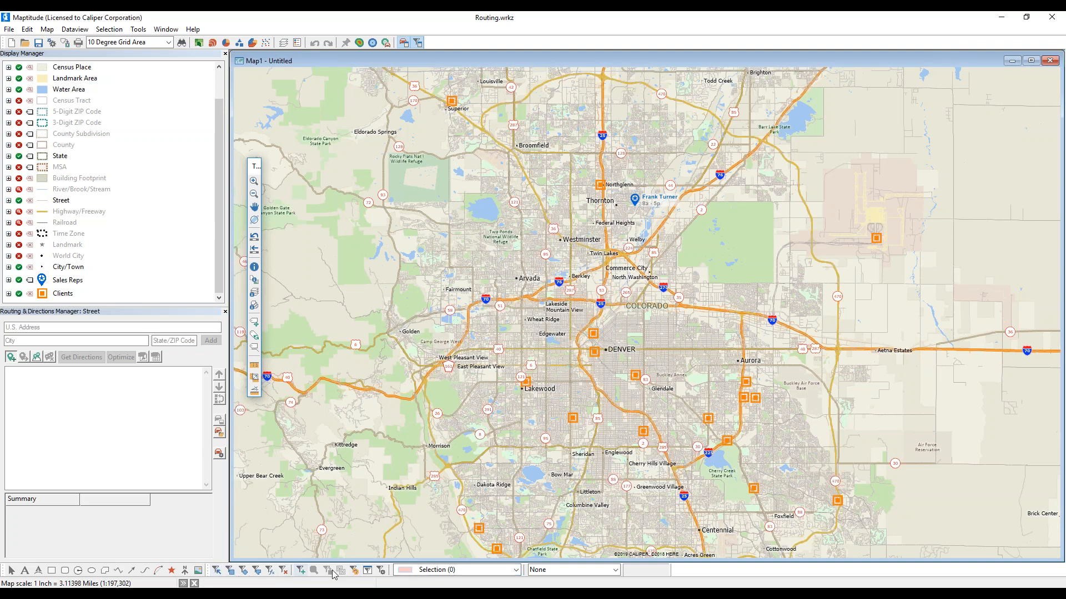
- Float the selection toolbar and make Clients the working layer
{"action": "left_click_drag", "start_coordinate": [210, 574], "coordinate": [283, 476]}
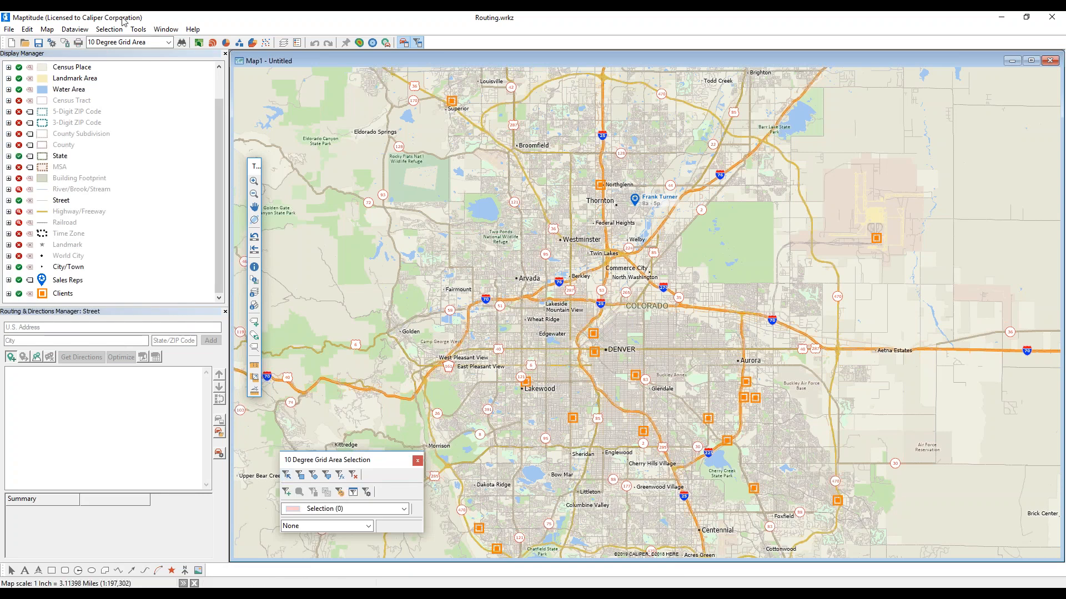
{"action": "left_click", "coordinate": [108, 30]}
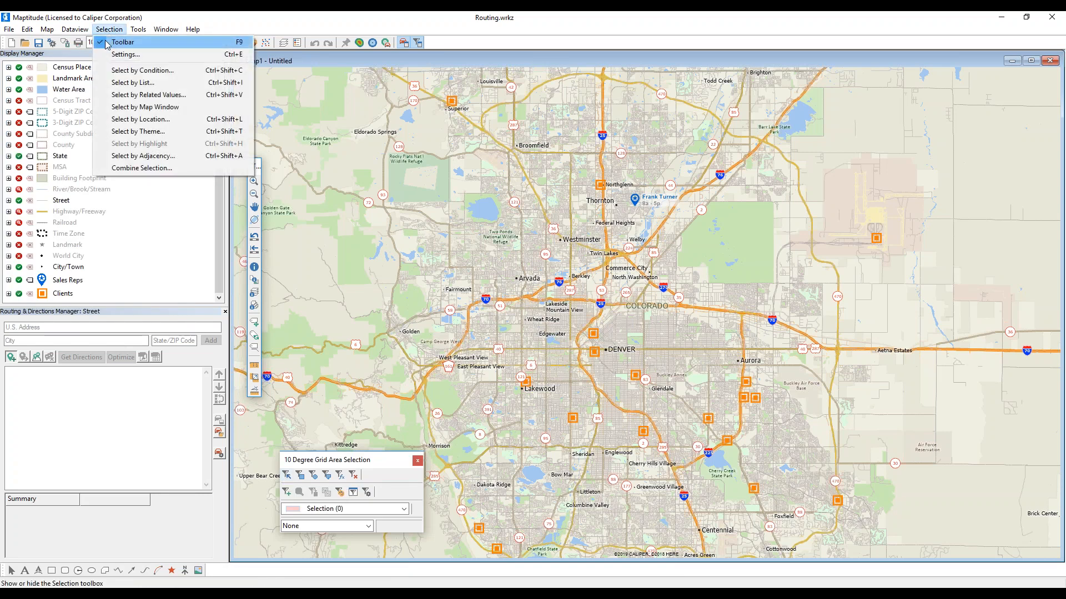
{"action": "left_click", "coordinate": [107, 43]}
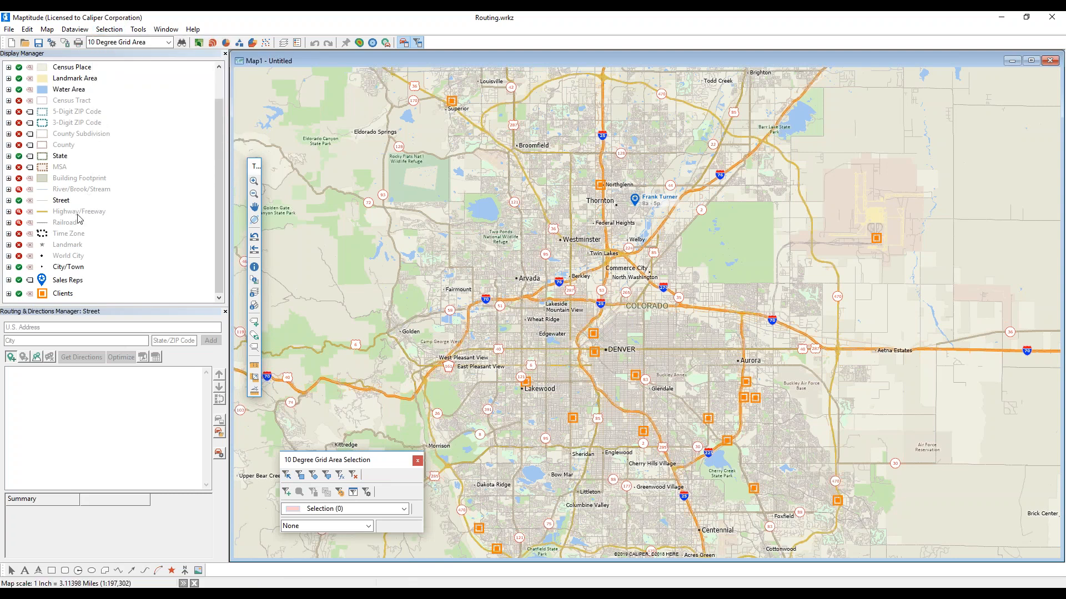
{"action": "right_click", "coordinate": [67, 298]}
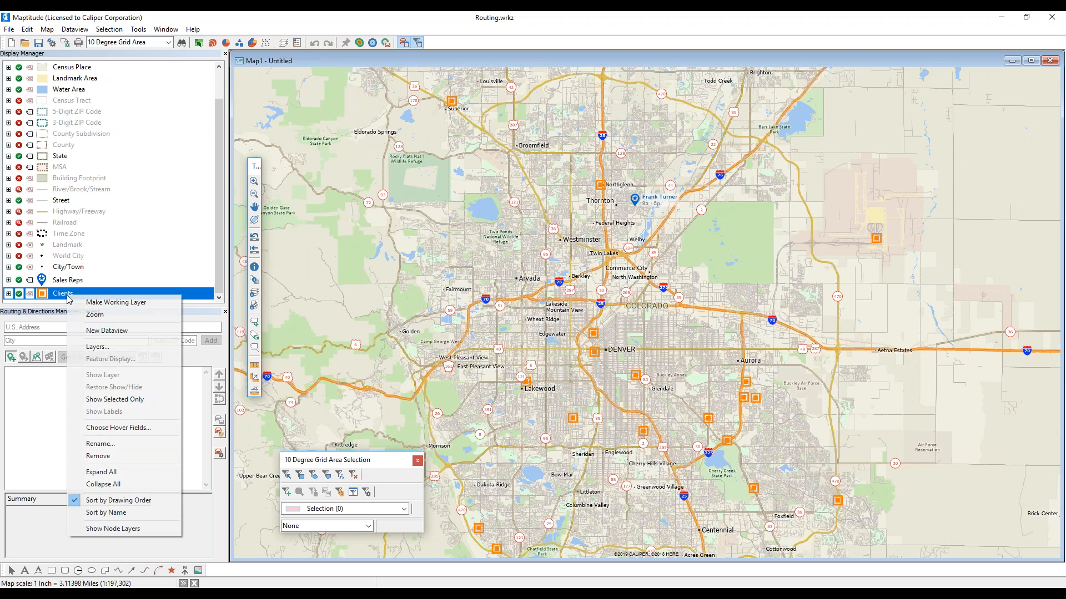
{"action": "left_click", "coordinate": [107, 304]}
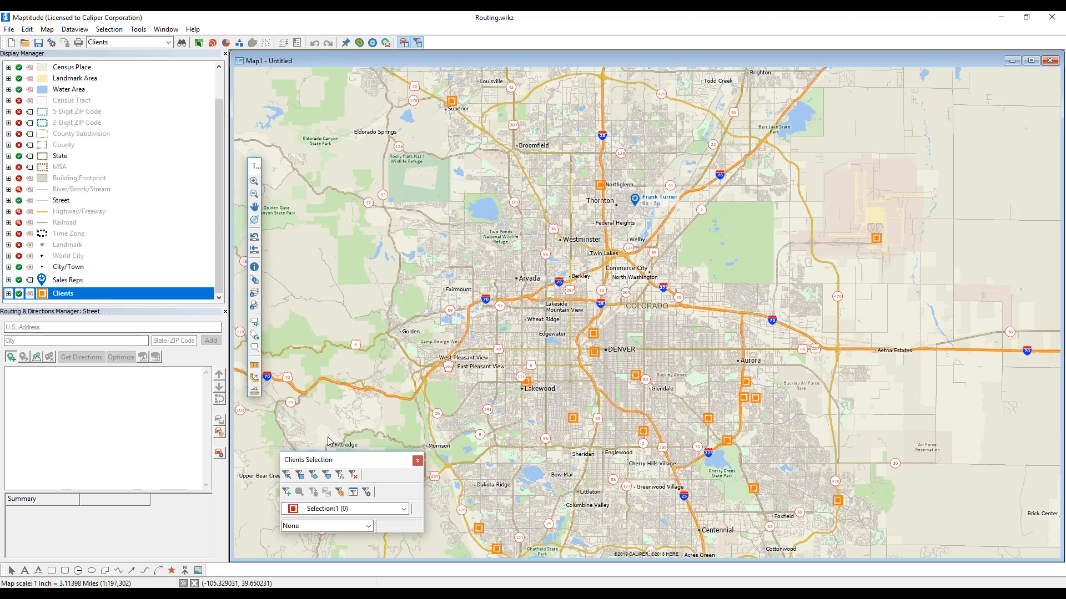
{"action": "left_click_drag", "start_coordinate": [291, 461], "coordinate": [292, 436]}
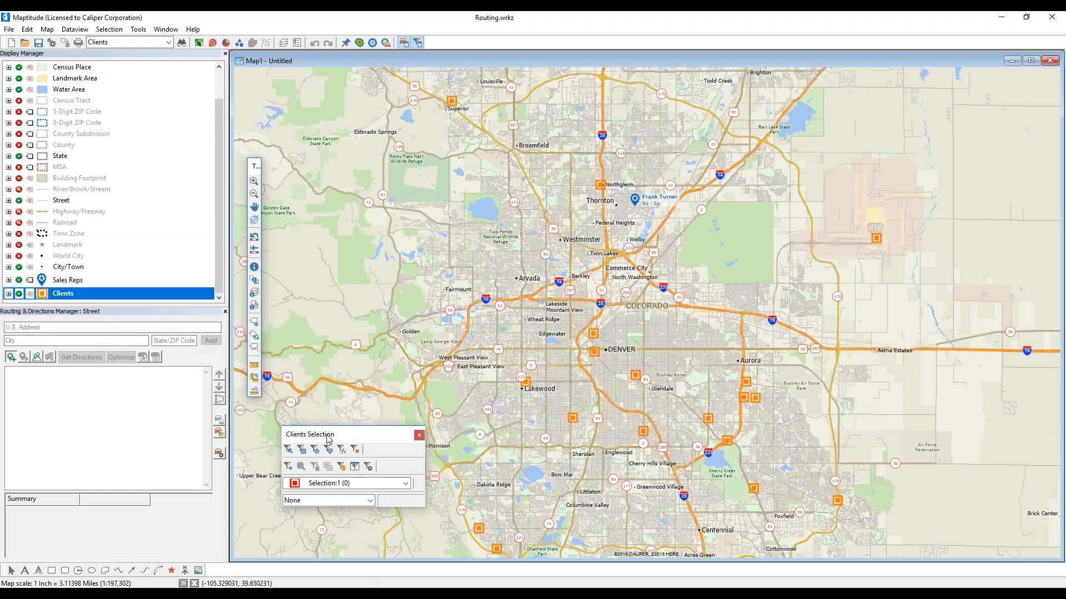
- Pick seven clients by pointing: two in downtown Denver, one south-east of it, two in Aurora, two further south-east
{"action": "left_click", "coordinate": [288, 449]}
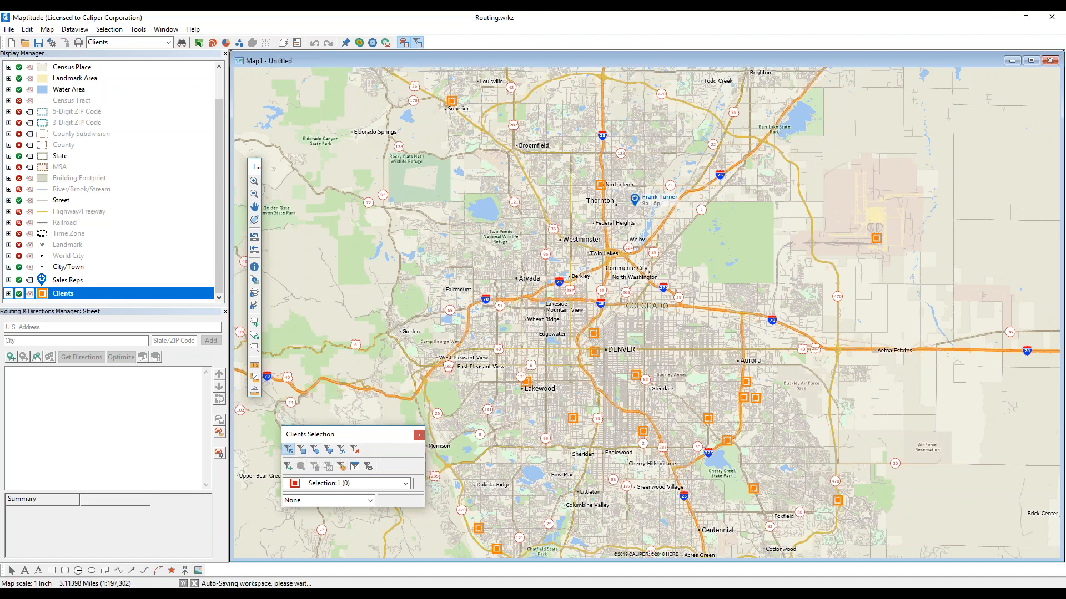
{"action": "left_click", "coordinate": [593, 333]}
{"action": "left_click", "coordinate": [594, 352]}
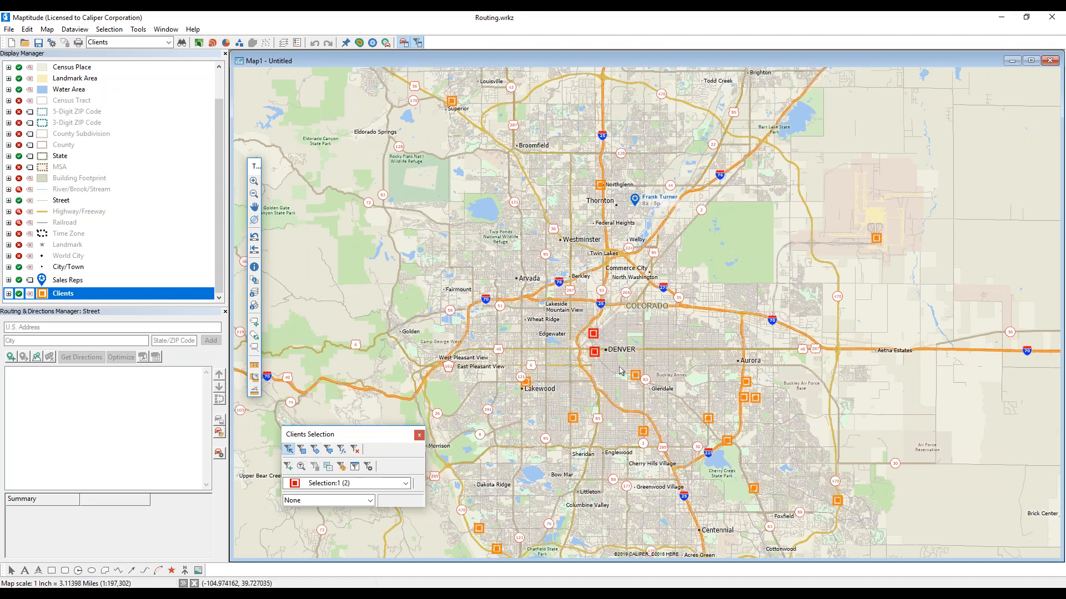
{"action": "left_click", "coordinate": [637, 379]}
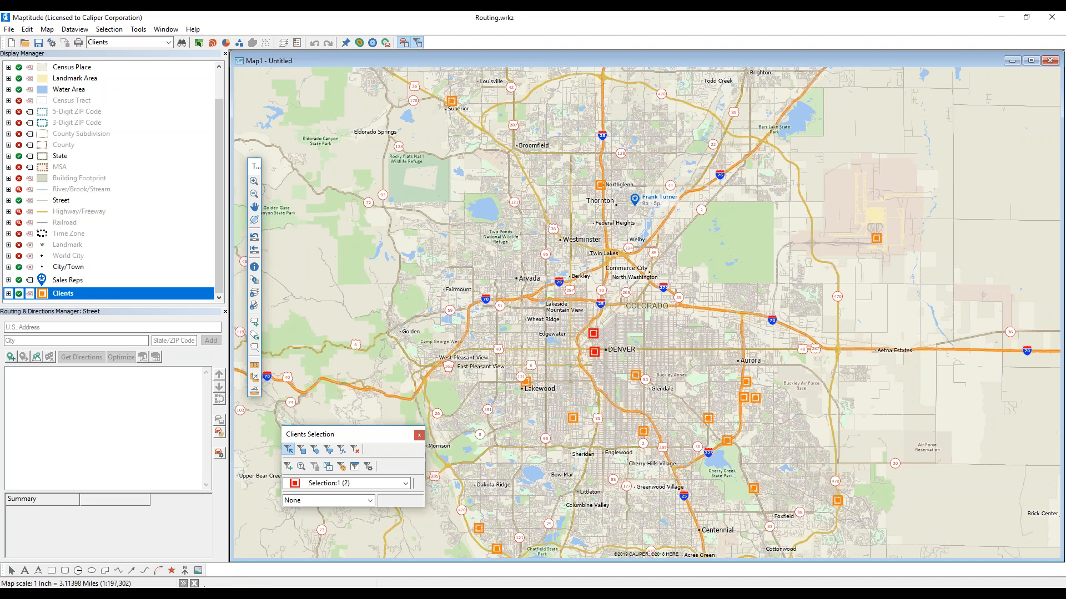
{"action": "left_click", "coordinate": [745, 384]}
{"action": "left_click", "coordinate": [743, 397]}
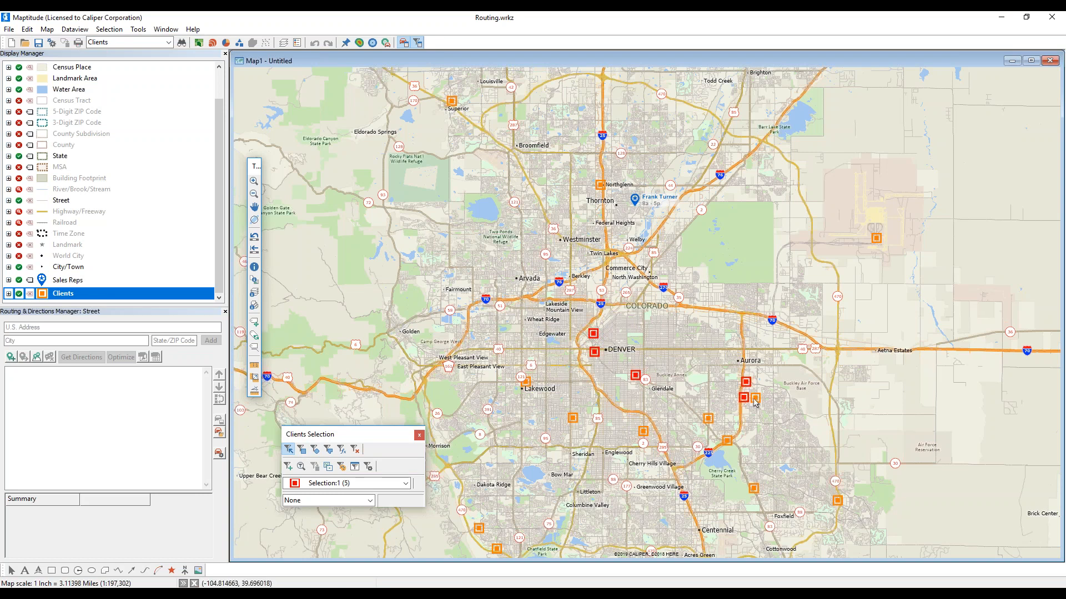
{"action": "left_click", "coordinate": [726, 440]}
{"action": "left_click", "coordinate": [708, 417]}
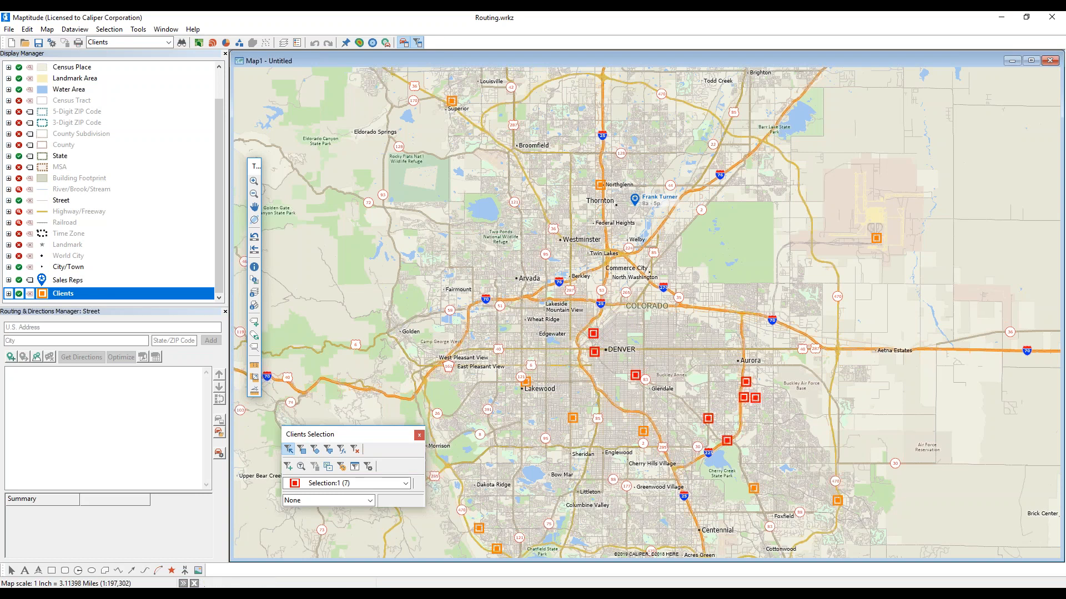
- Outline the south-west and Lakewood clients with a shape, bringing the selection to 11
{"action": "left_click", "coordinate": [328, 454]}
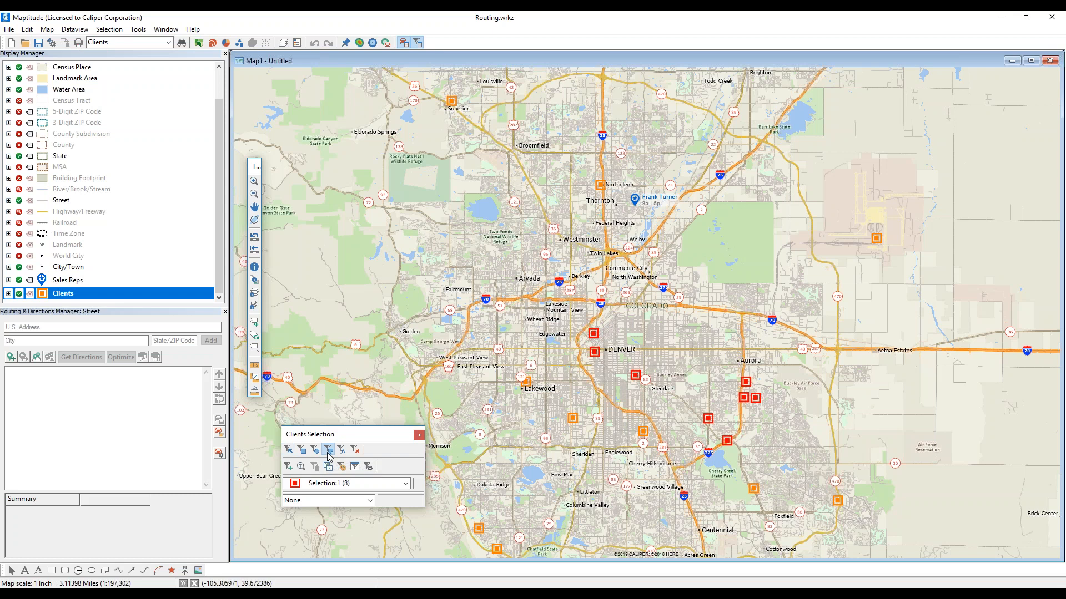
{"action": "left_click", "coordinate": [525, 351]}
{"action": "left_click", "coordinate": [558, 380]}
{"action": "left_click", "coordinate": [675, 422]}
{"action": "left_click", "coordinate": [673, 451]}
{"action": "left_click", "coordinate": [626, 468]}
{"action": "left_click", "coordinate": [517, 445]}
{"action": "left_click", "coordinate": [489, 384]}
{"action": "double_click", "coordinate": [525, 353]}
{"action": "left_click", "coordinate": [37, 358]}
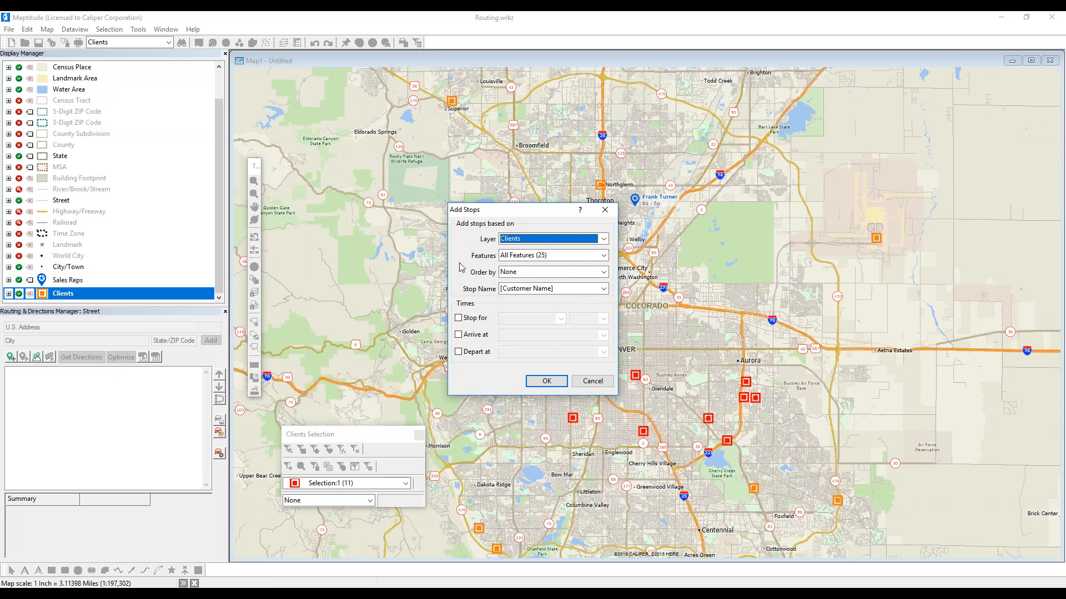
- Add stops from features Selection:1 (11), named by [Customer Name]
{"action": "left_click", "coordinate": [508, 258]}
{"action": "left_click", "coordinate": [508, 258]}
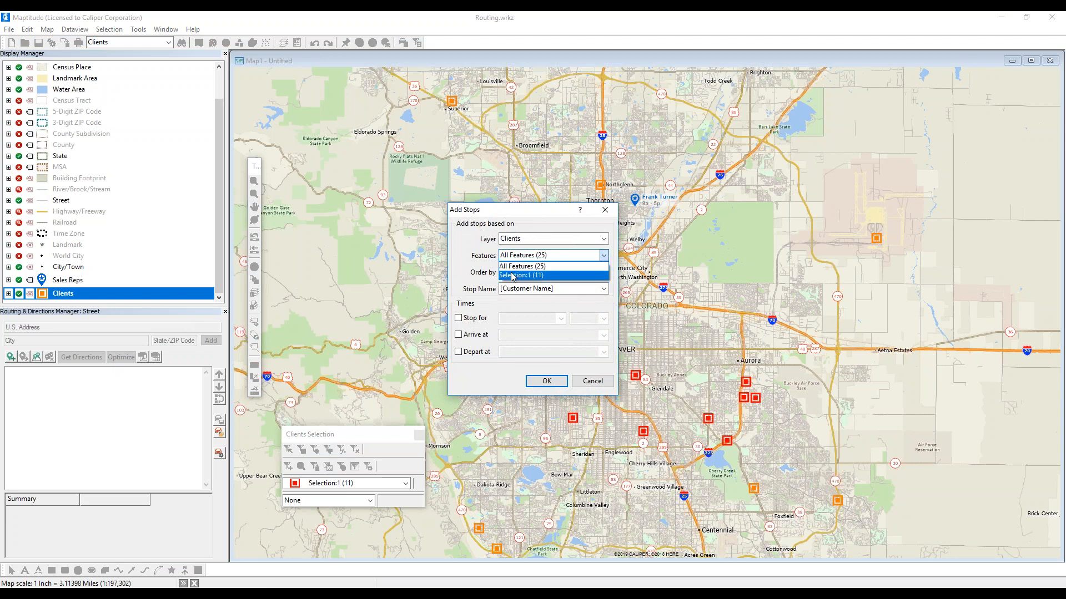
{"action": "left_click", "coordinate": [526, 276]}
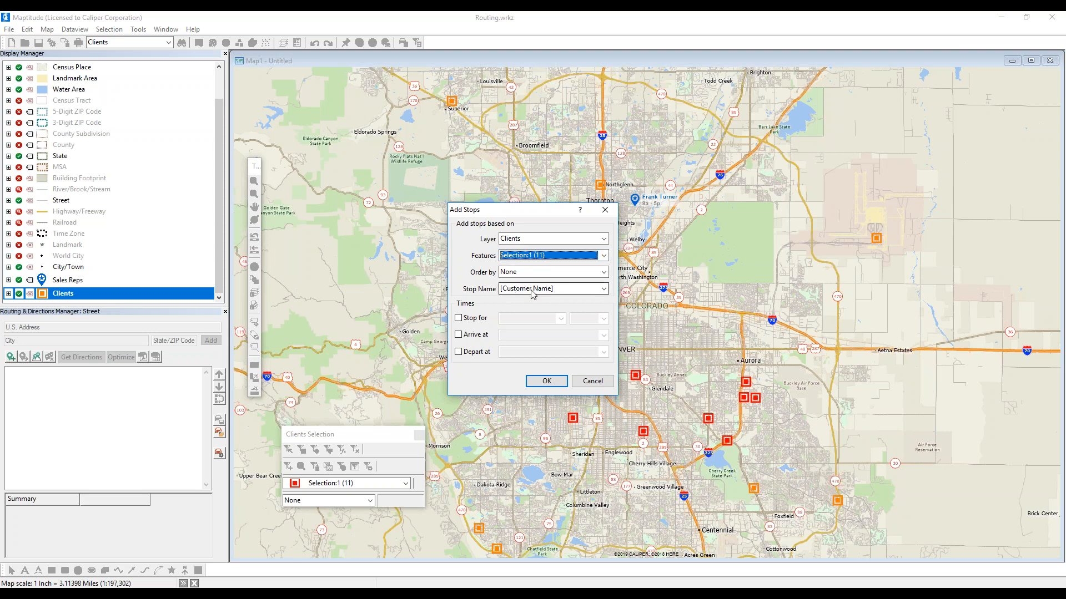
{"action": "left_click", "coordinate": [532, 291]}
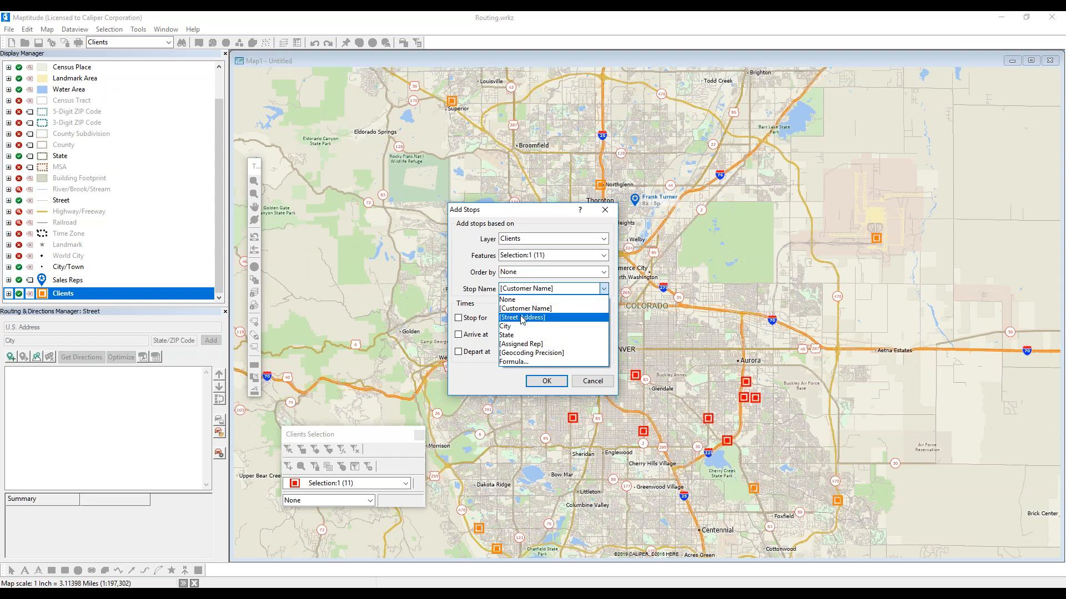
{"action": "left_click", "coordinate": [520, 310]}
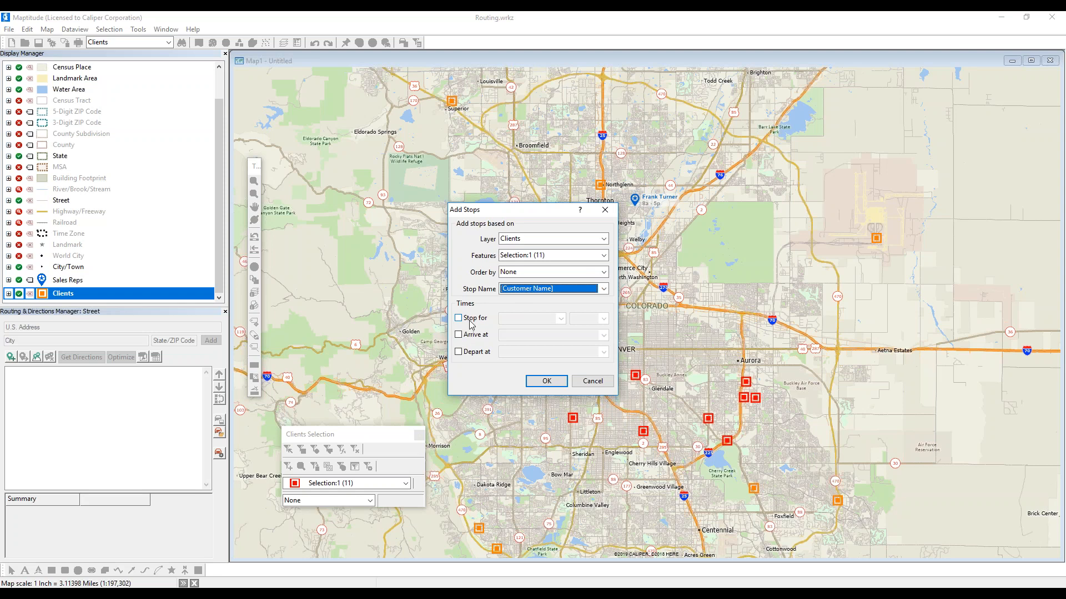
{"action": "left_click", "coordinate": [534, 382]}
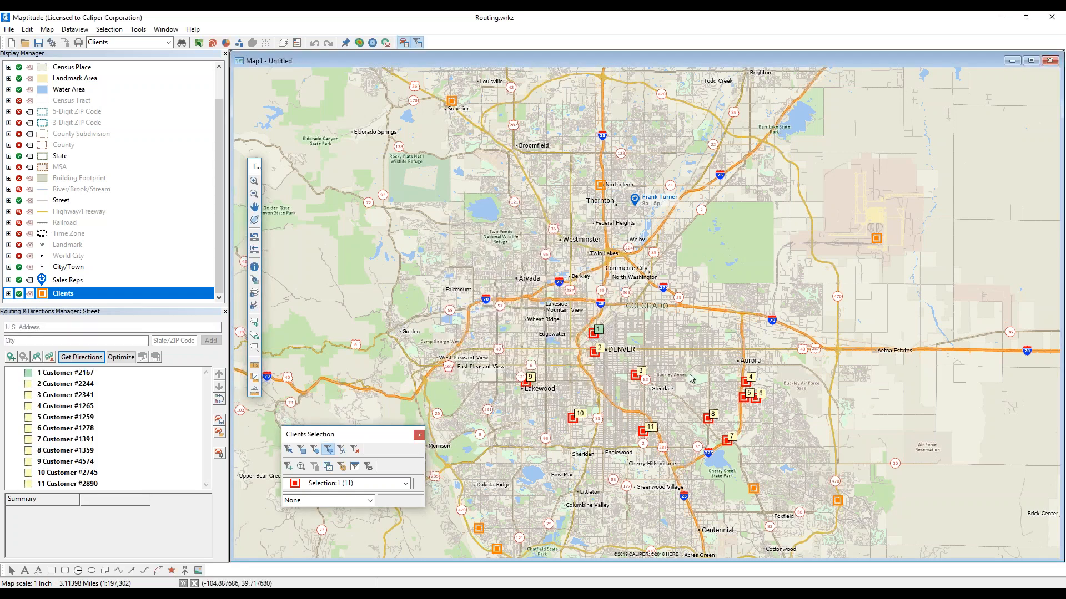
- Optimize the 11-client route to 34.8 mi, 1 h 27 min and $6.03
{"action": "left_click", "coordinate": [116, 361]}
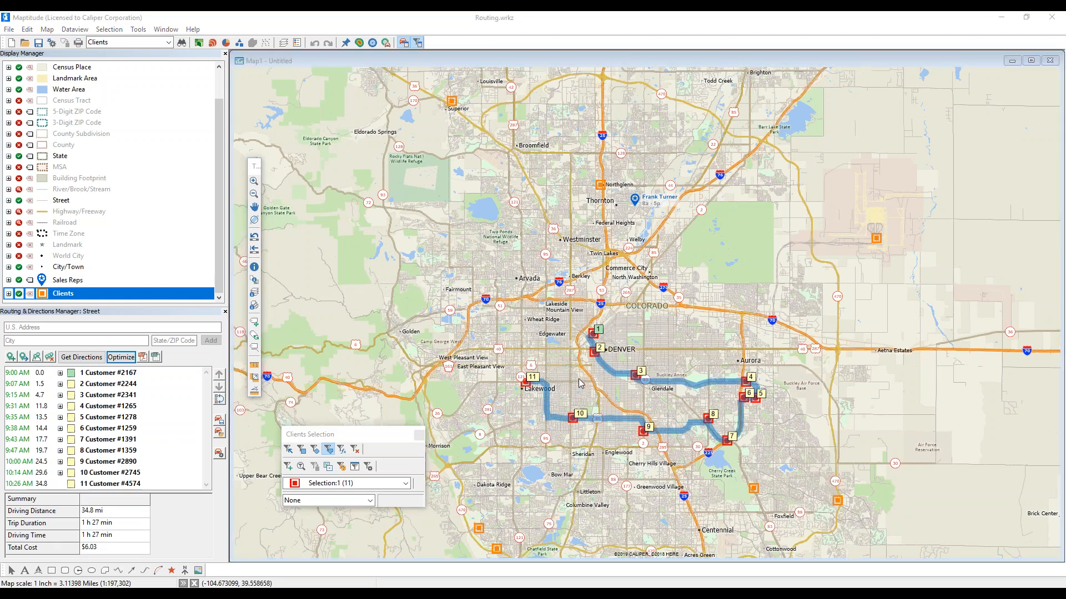
{"action": "scroll", "coordinate": [580, 383], "scroll_direction": "up", "scroll_amount": 1}
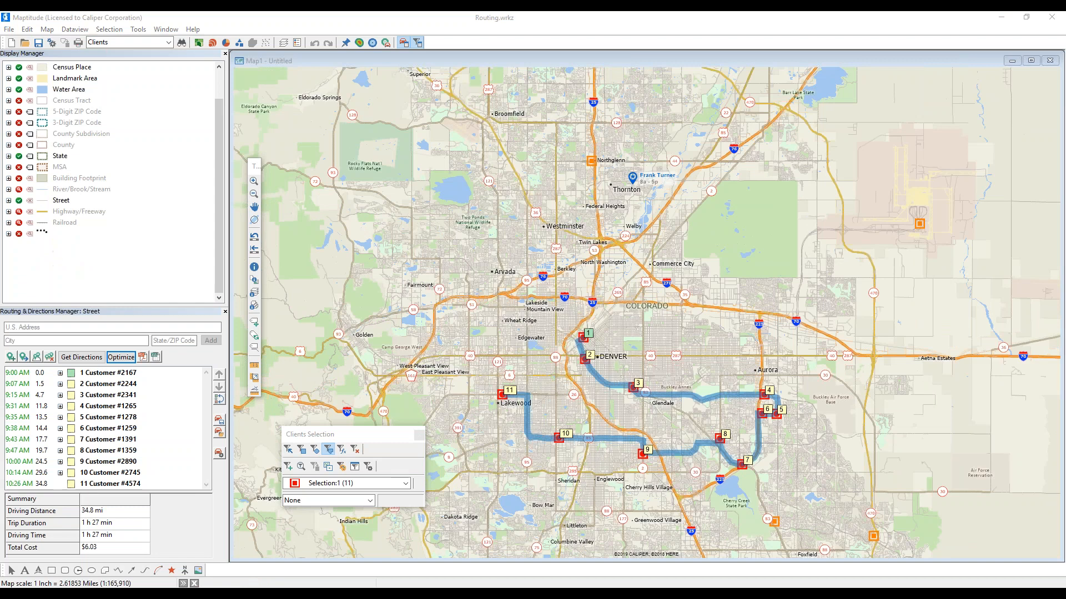
- Add a 12th stop by looking up a street address in ZIP 80031, using the first matching range
{"action": "left_click", "coordinate": [42, 329]}
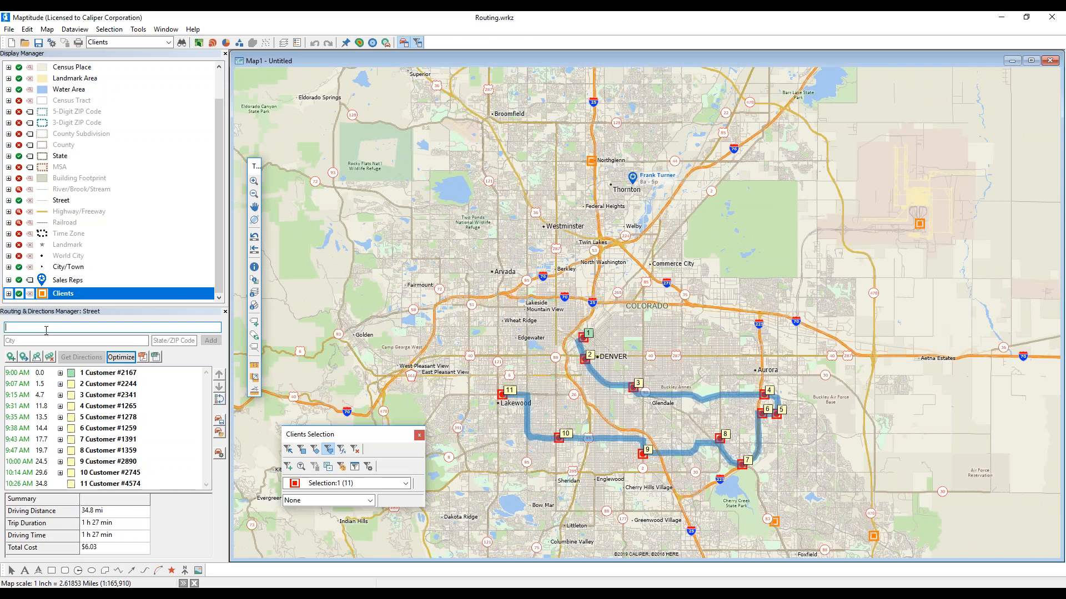
{"action": "left_click", "coordinate": [166, 342]}
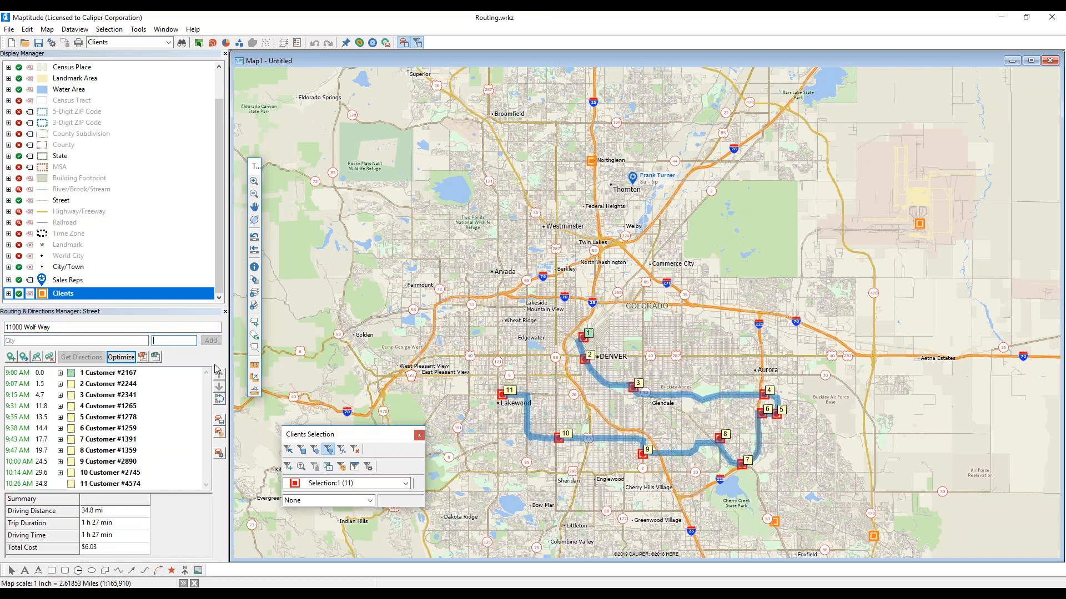
{"action": "type", "text": "80031"}
{"action": "left_click", "coordinate": [210, 340]}
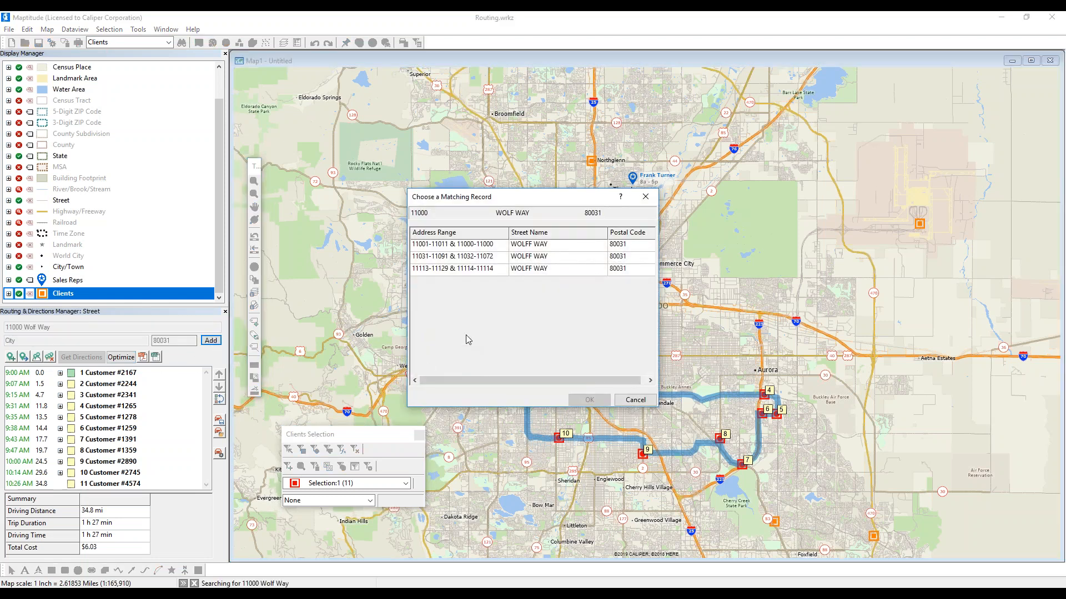
{"action": "left_click", "coordinate": [484, 247]}
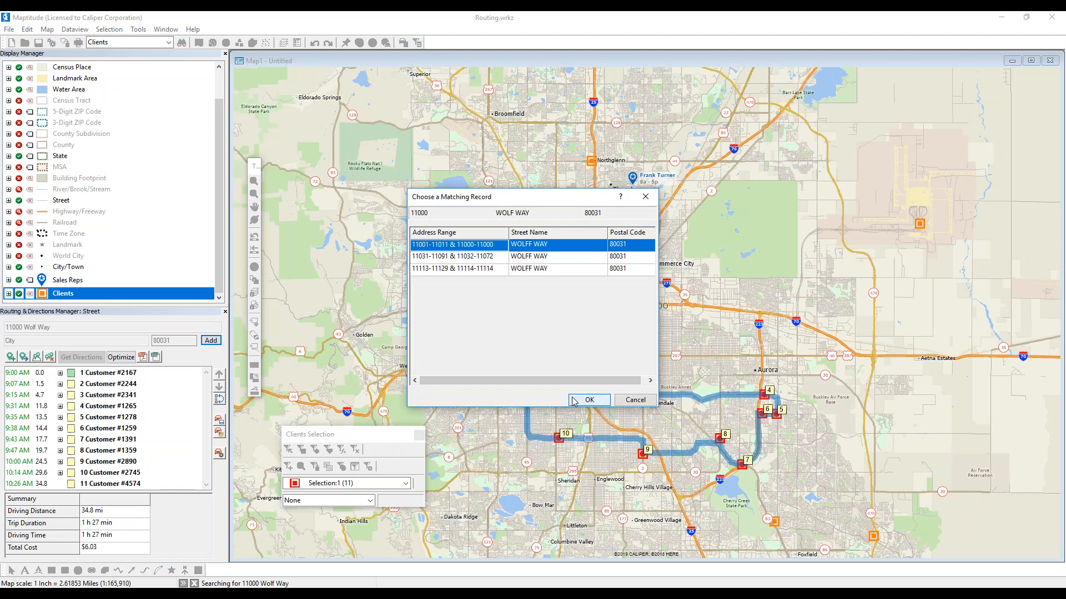
{"action": "left_click", "coordinate": [589, 399]}
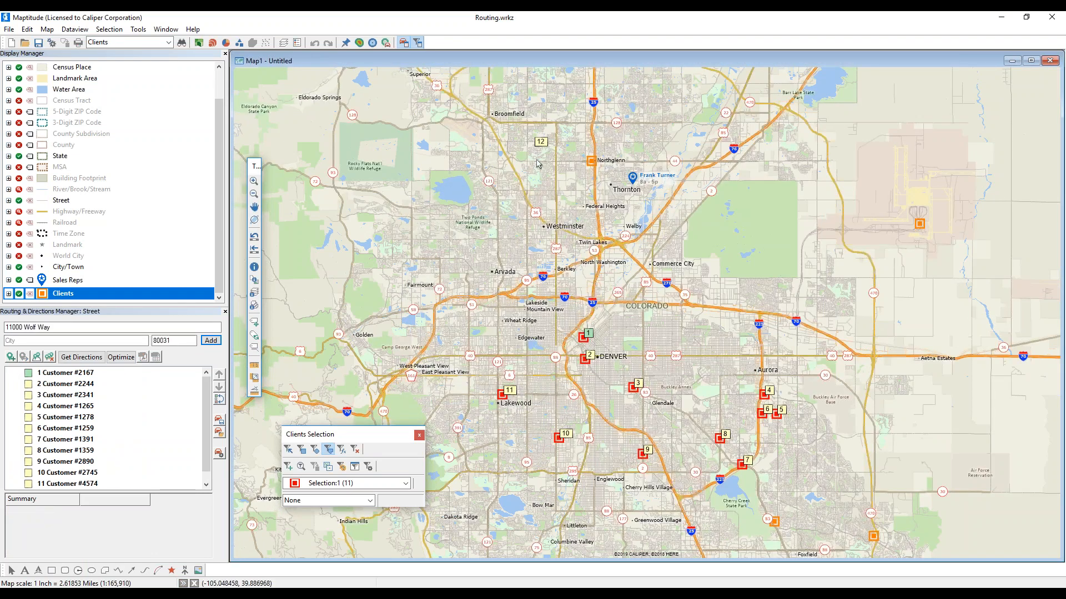
- Re-optimize the 12-stop route to 55.6 mi, 1 h 56 min and $8.97
{"action": "left_click", "coordinate": [116, 359]}
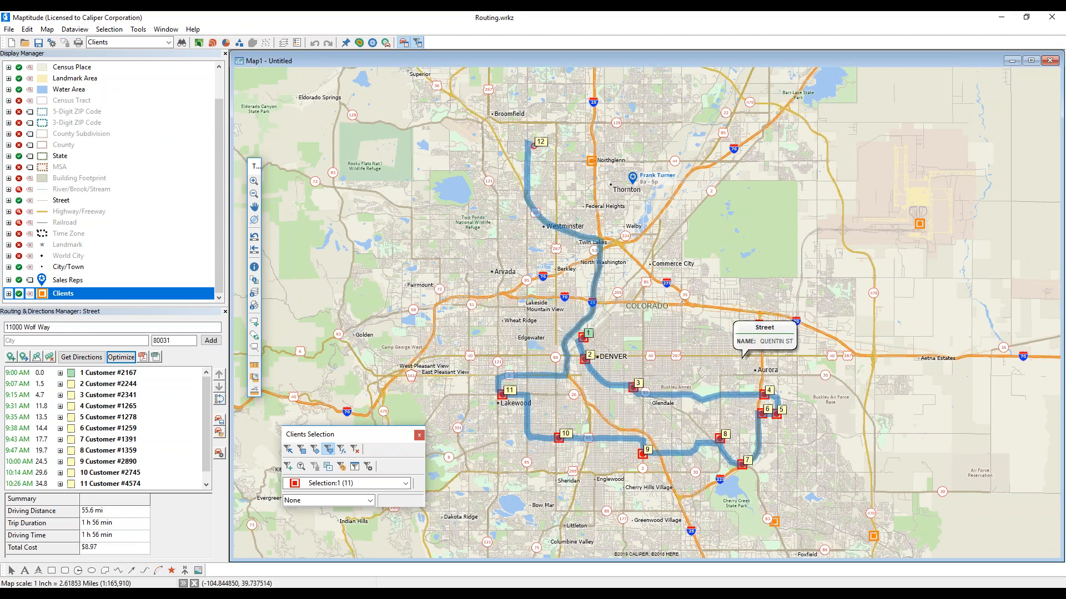
{"action": "scroll", "coordinate": [177, 458], "scroll_direction": "down", "scroll_amount": 1}
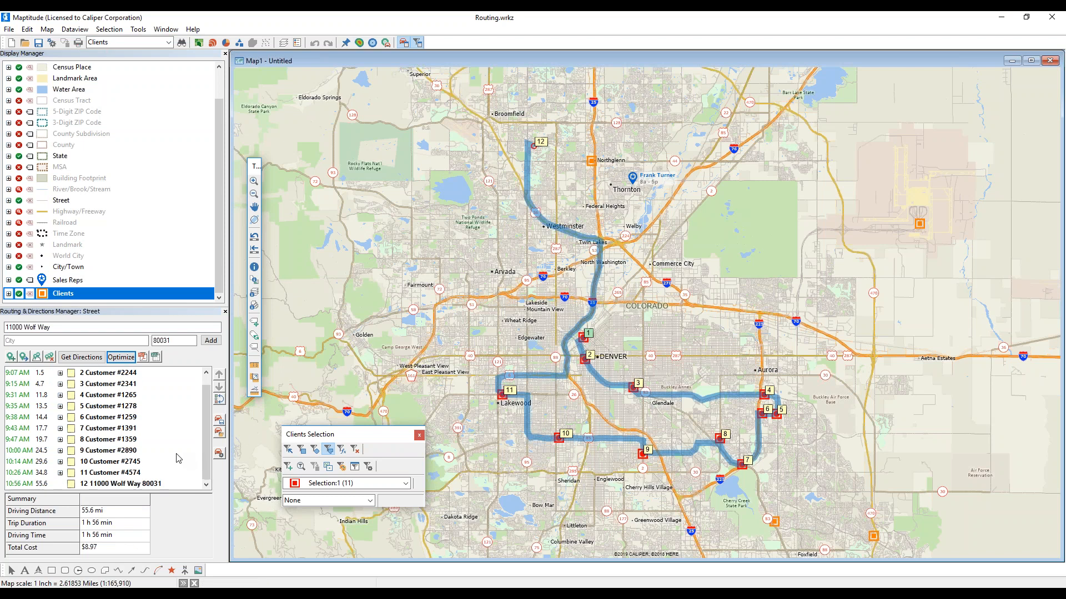
{"action": "scroll", "coordinate": [172, 454], "scroll_direction": "up", "scroll_amount": 1}
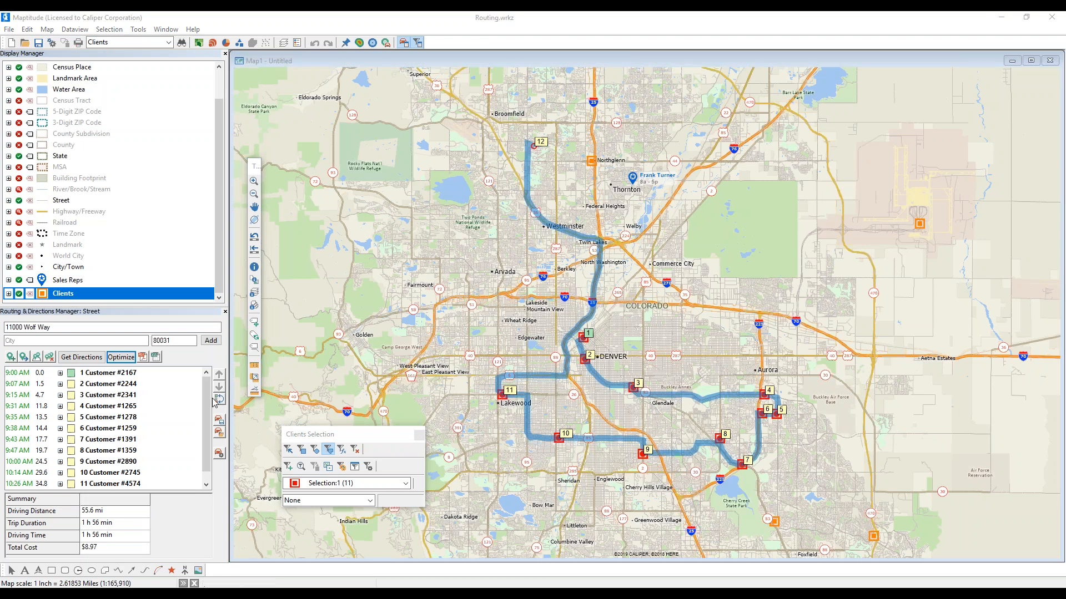
- Generate the directions report for the 12-stop, 55.6 mi route as a PDF
{"action": "left_click", "coordinate": [143, 357]}
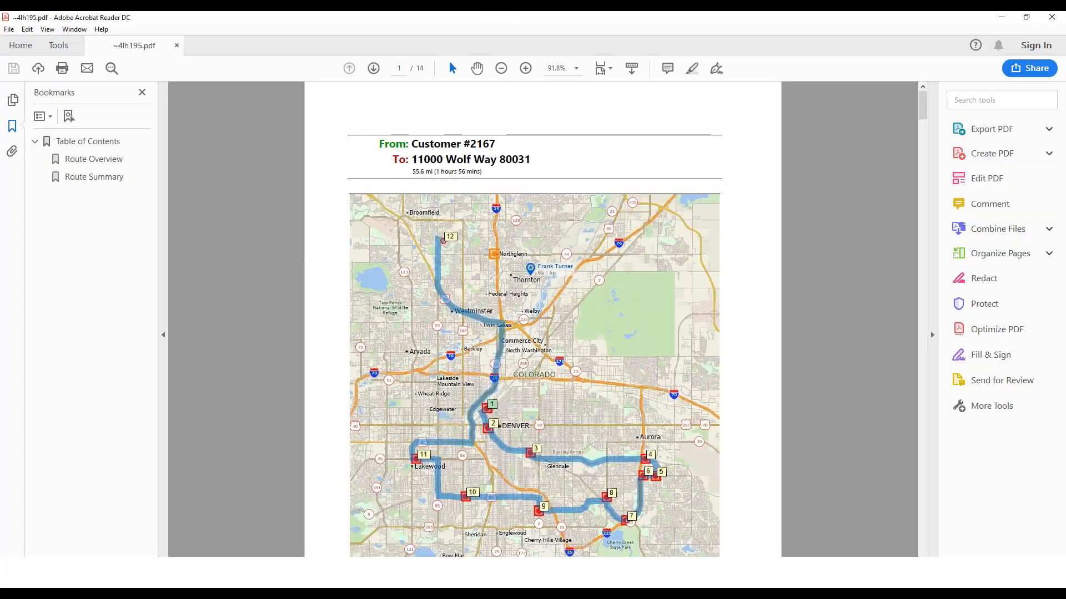
- Read the 14-page PDF report down to the page 14 Route Summary, then close Acrobat Reader
{"action": "scroll", "coordinate": [411, 302], "scroll_direction": "down", "scroll_amount": 5}
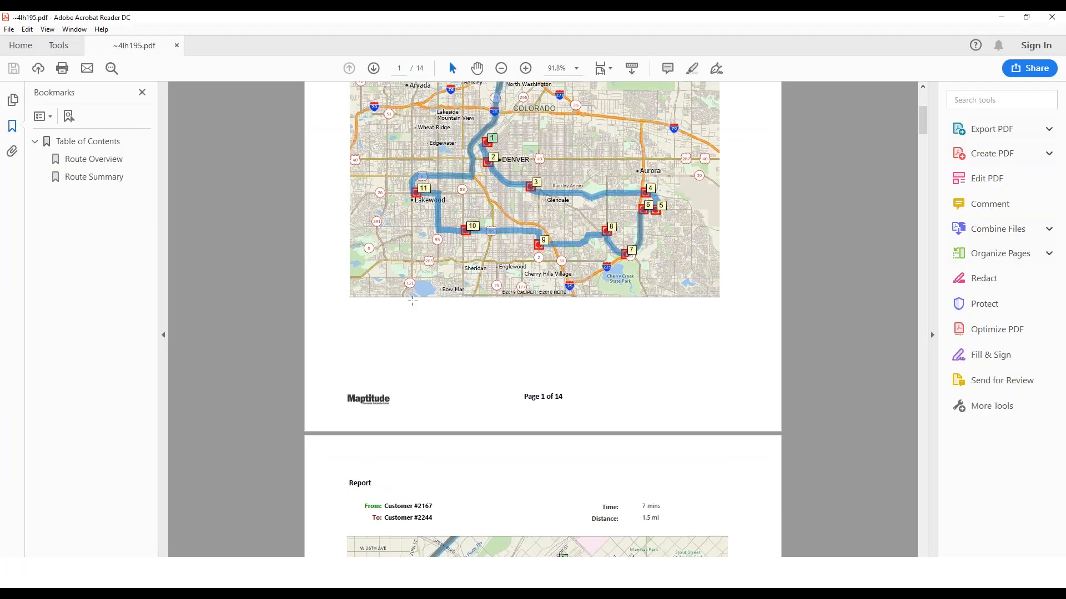
{"action": "scroll", "coordinate": [411, 303], "scroll_direction": "down", "scroll_amount": 10}
{"action": "scroll", "coordinate": [410, 302], "scroll_direction": "down", "scroll_amount": 10}
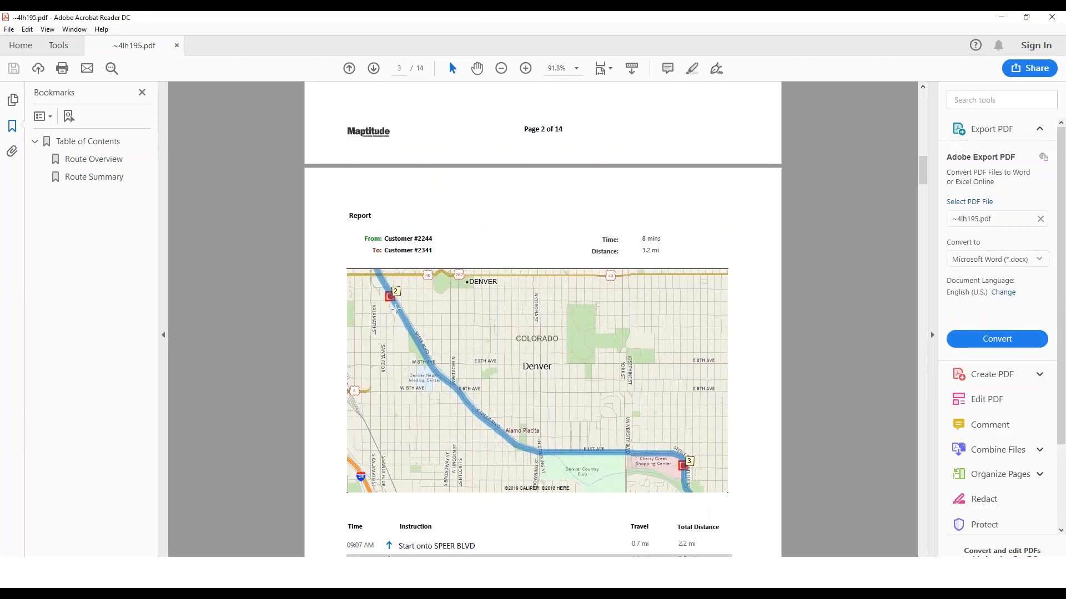
{"action": "scroll", "coordinate": [418, 331], "scroll_direction": "down", "scroll_amount": 10}
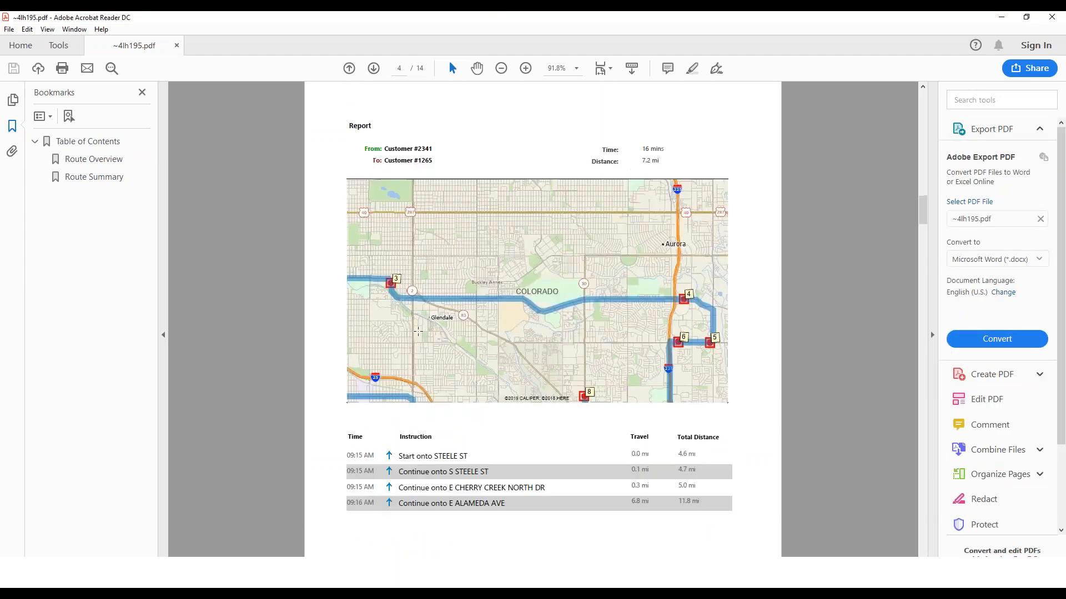
{"action": "scroll", "coordinate": [358, 456], "scroll_direction": "down", "scroll_amount": 2}
{"action": "scroll", "coordinate": [411, 404], "scroll_direction": "down", "scroll_amount": 10}
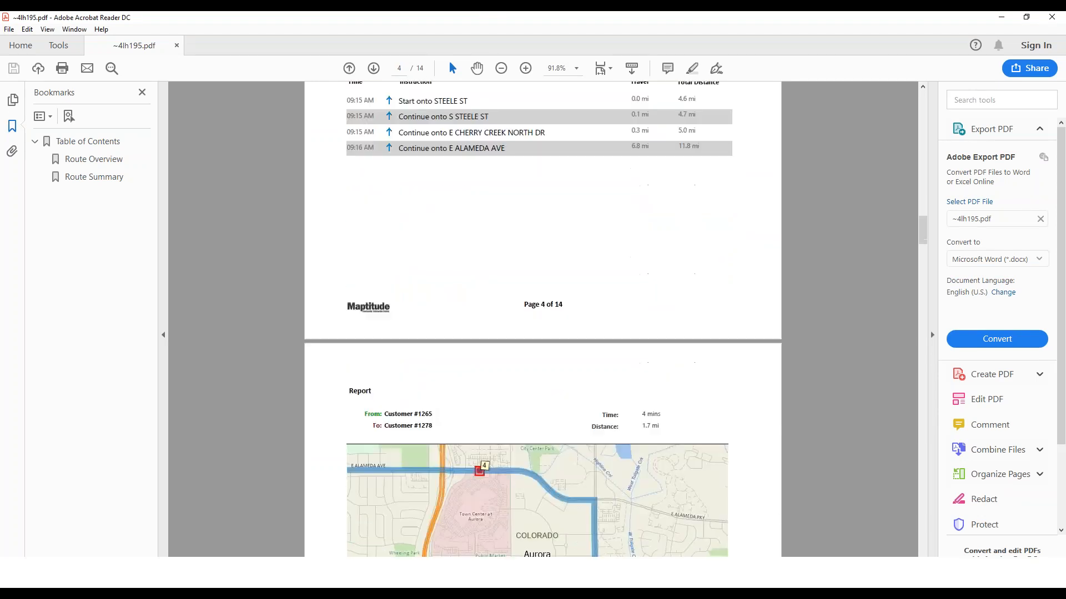
{"action": "scroll", "coordinate": [353, 331], "scroll_direction": "down", "scroll_amount": 15}
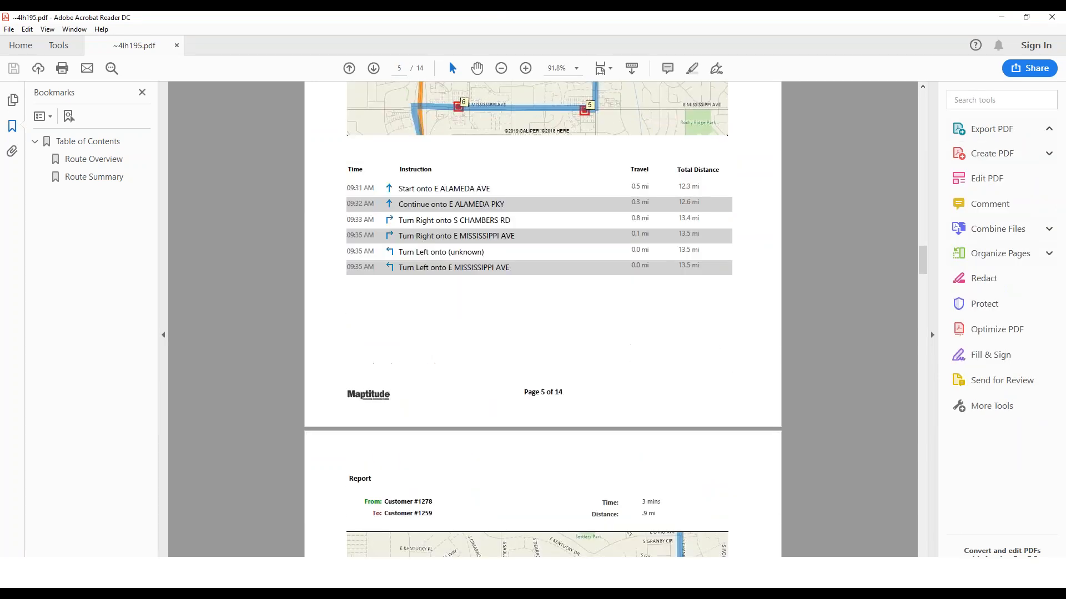
{"action": "scroll", "coordinate": [442, 479], "scroll_direction": "down", "scroll_amount": 20}
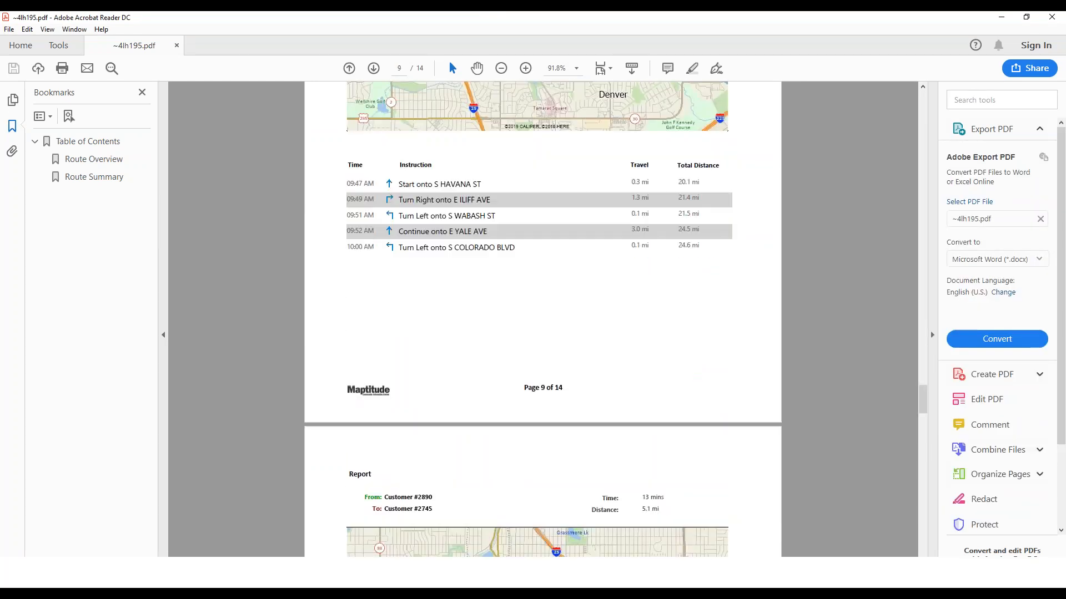
{"action": "scroll", "coordinate": [442, 478], "scroll_direction": "down", "scroll_amount": 20}
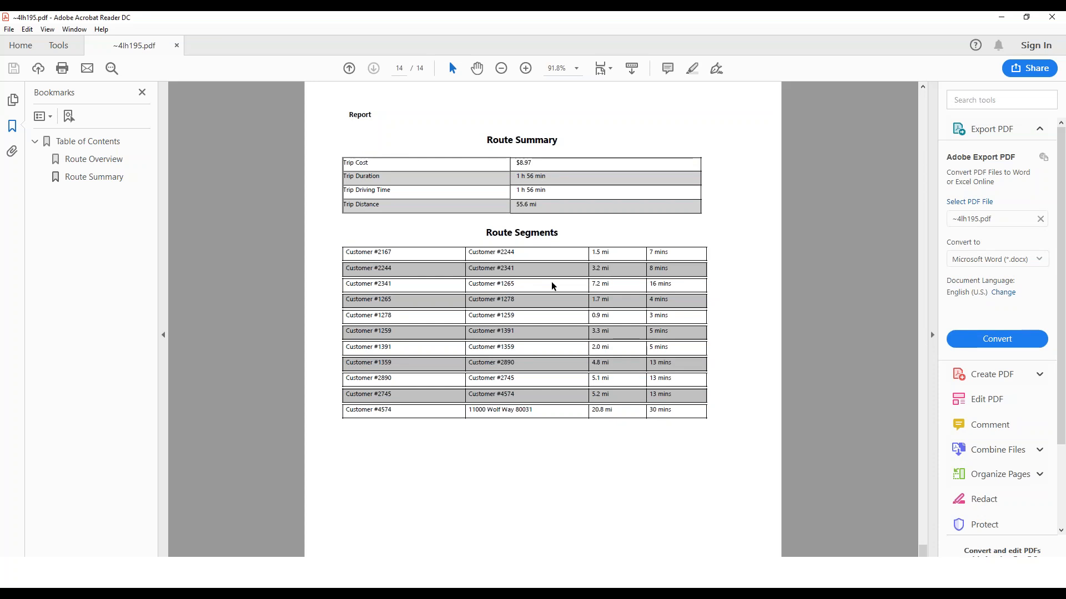
{"action": "left_click", "coordinate": [1061, 16]}
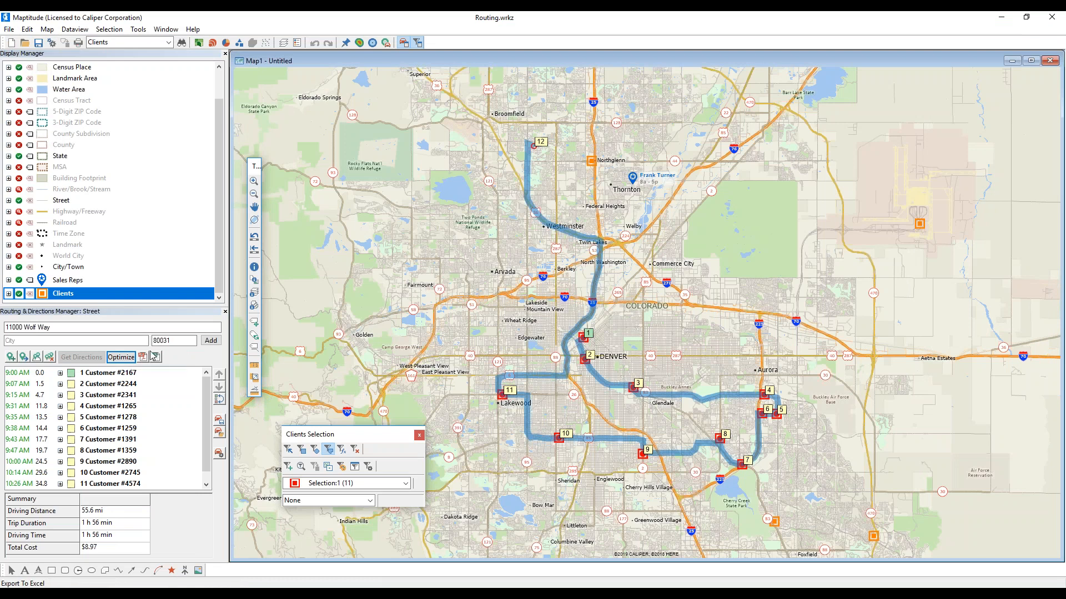
- Export the route itinerary to an Excel workbook saved as Directions.xlsx
{"action": "left_click", "coordinate": [156, 358]}
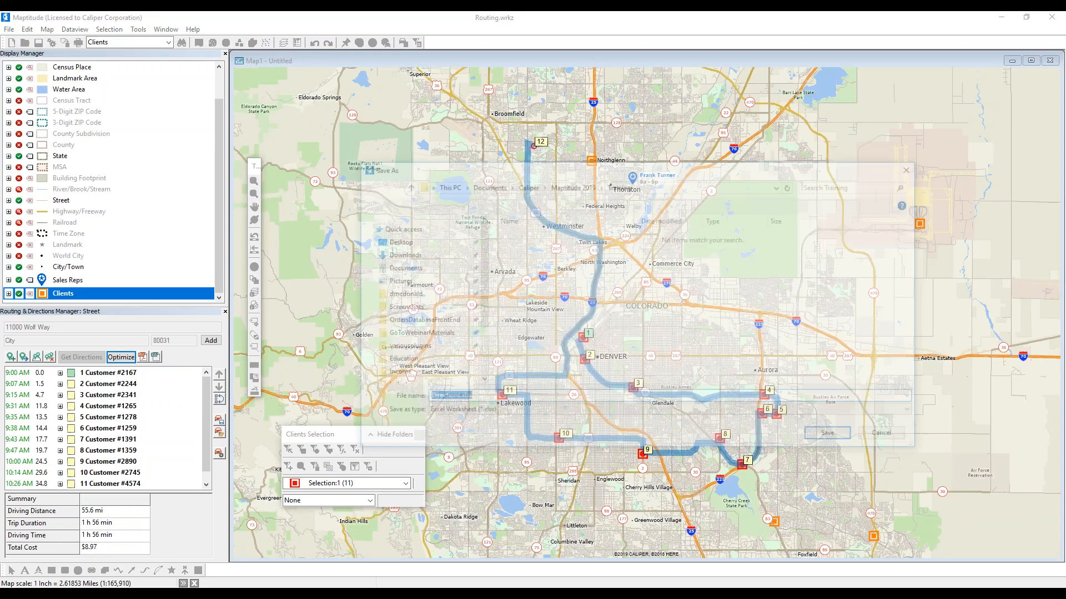
{"action": "left_click", "coordinate": [833, 439]}
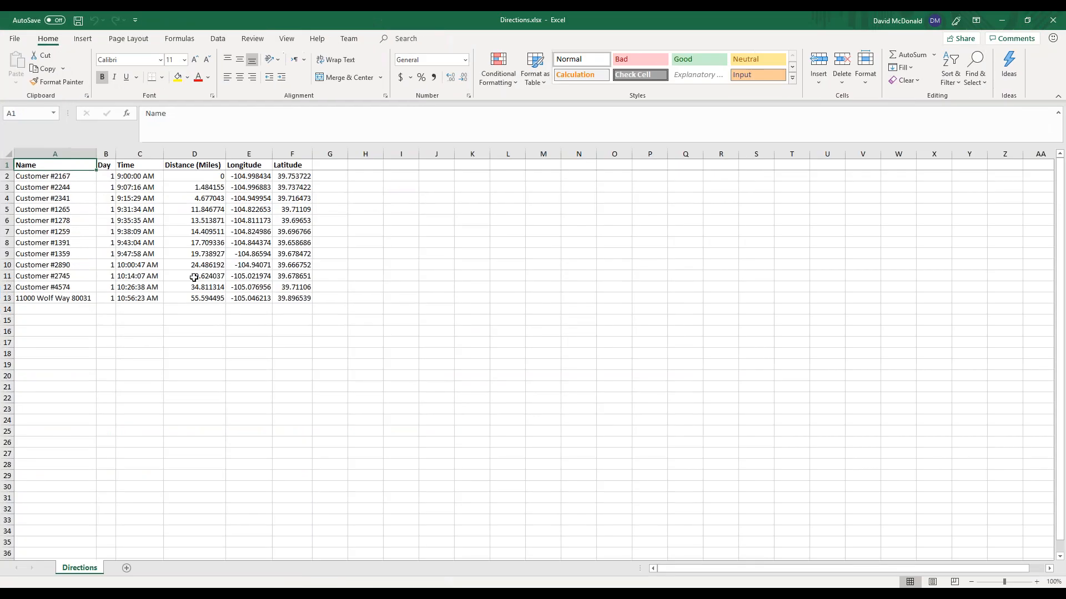
- Review stop names, arrival times, cumulative distances, coordinates and days in Directions.xlsx, then close Excel
{"action": "left_click_drag", "start_coordinate": [45, 178], "coordinate": [43, 295]}
{"action": "left_click_drag", "start_coordinate": [127, 173], "coordinate": [172, 300]}
{"action": "left_click", "coordinate": [206, 184]}
{"action": "left_click_drag", "start_coordinate": [206, 185], "coordinate": [211, 300]}
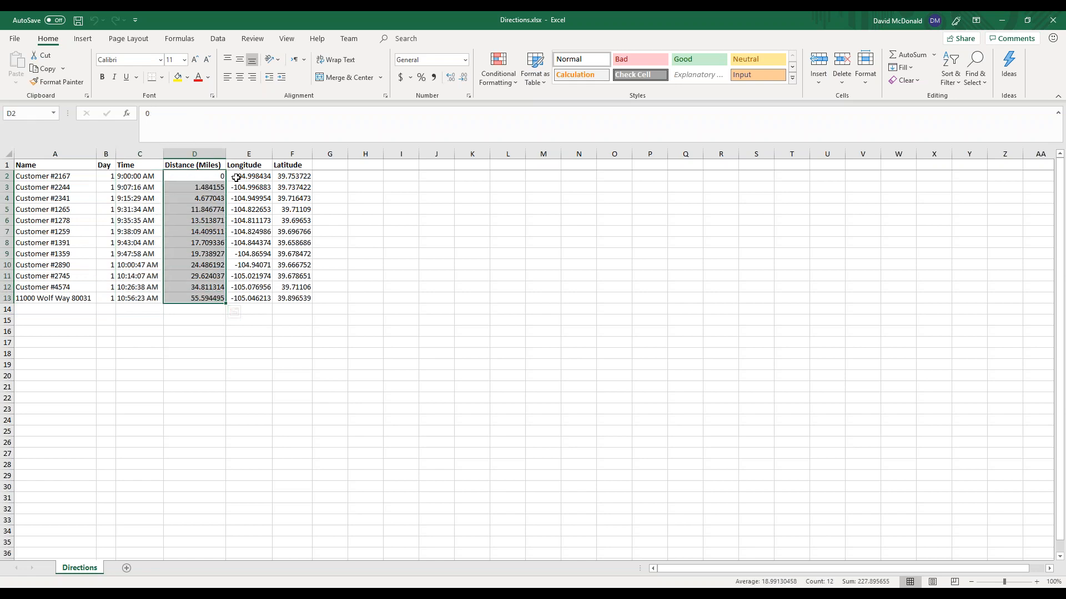
{"action": "left_click_drag", "start_coordinate": [236, 177], "coordinate": [301, 300]}
{"action": "left_click", "coordinate": [341, 267]}
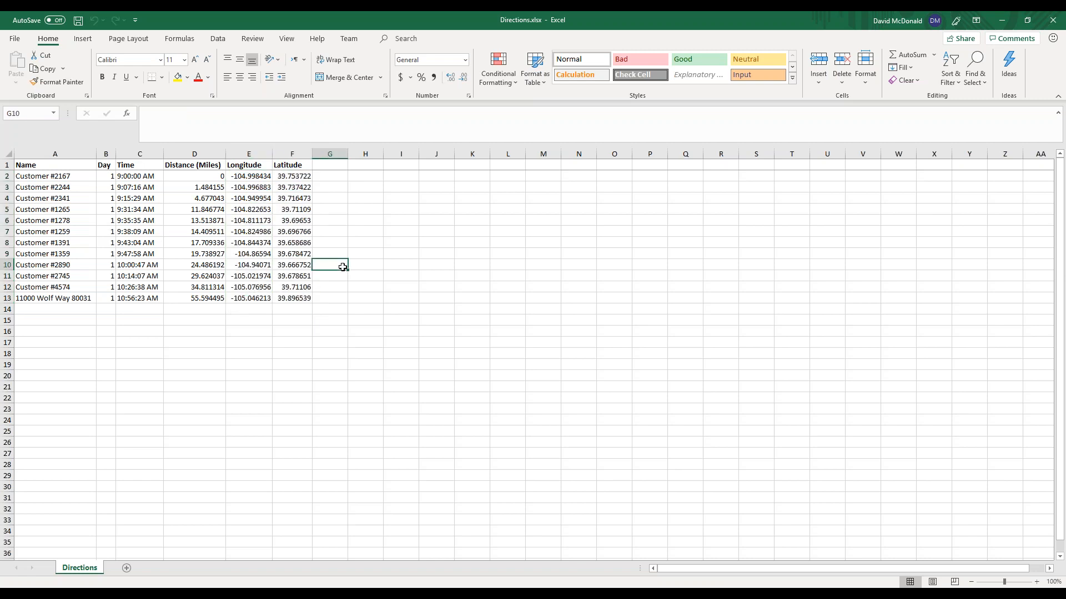
{"action": "left_click_drag", "start_coordinate": [108, 176], "coordinate": [104, 300]}
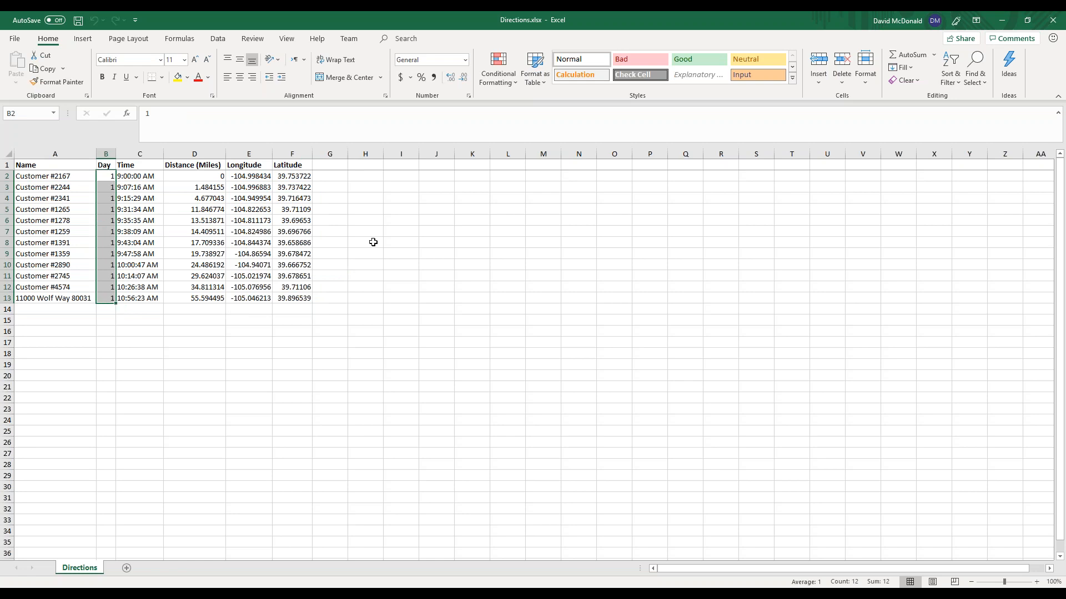
{"action": "left_click", "coordinate": [432, 242]}
{"action": "left_click", "coordinate": [1055, 16]}
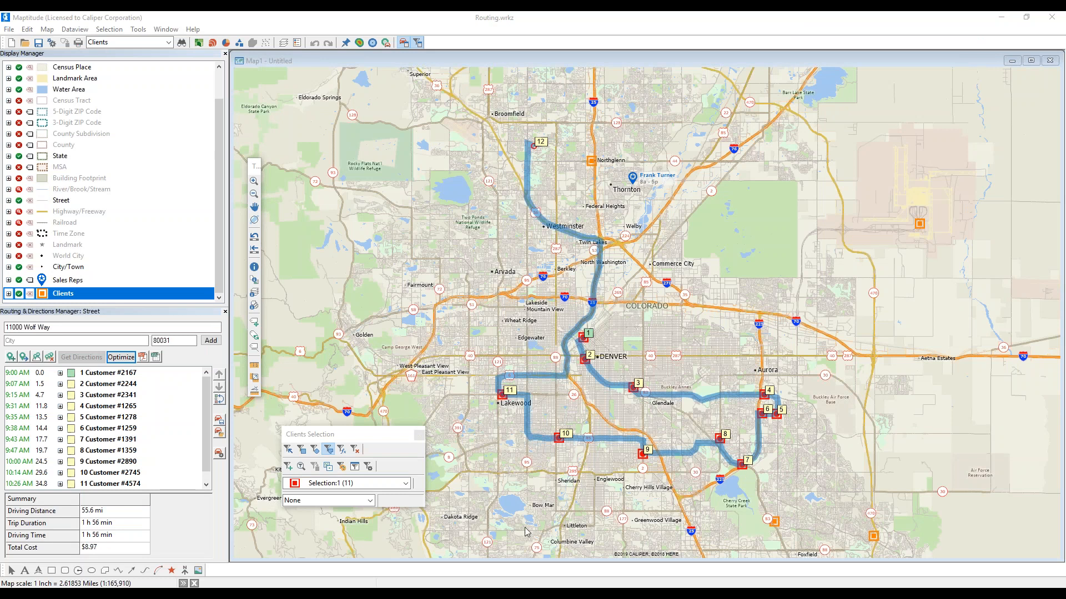
- Save the current route as 'My Route' in the Training folder
{"action": "left_click", "coordinate": [220, 426]}
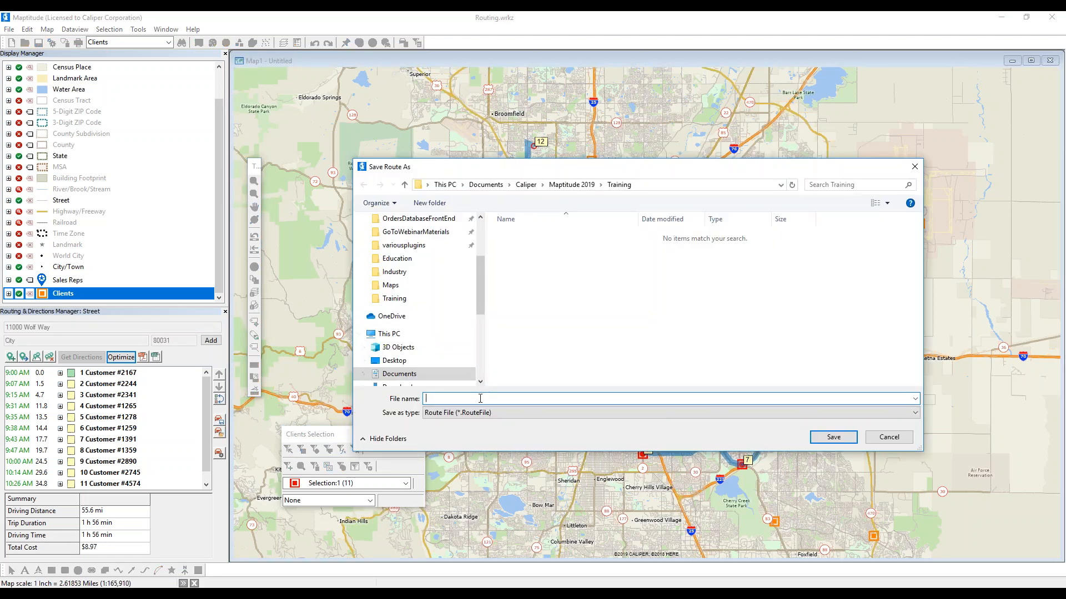
{"action": "type", "text": "My Route"}
{"action": "left_click", "coordinate": [833, 437]}
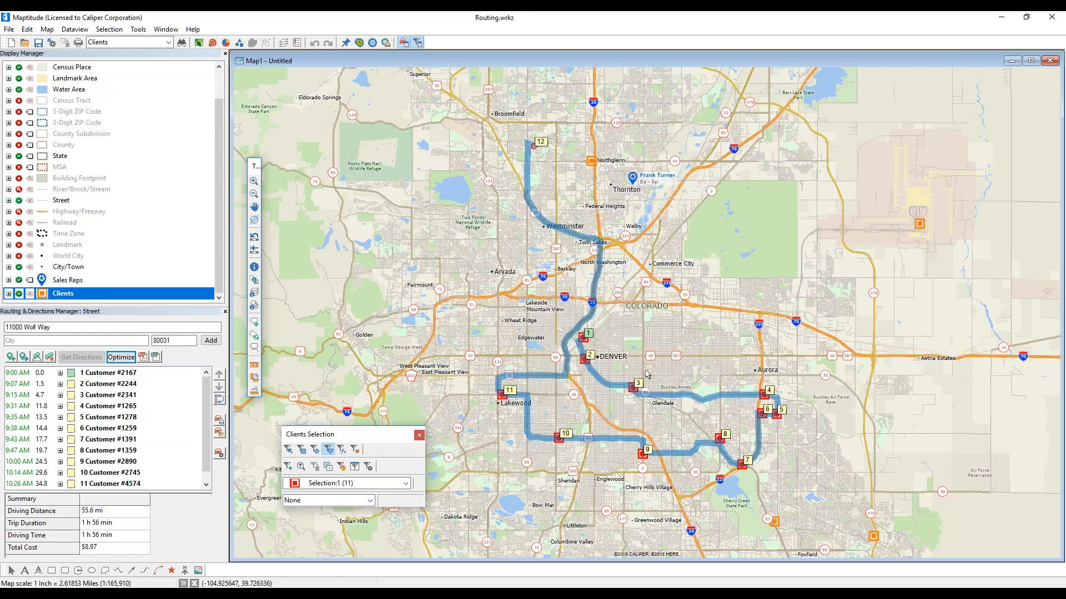
- Clear all routes and stops, then reload My Route.RouteFile to restore the 12-stop loop
{"action": "left_click", "coordinate": [49, 357]}
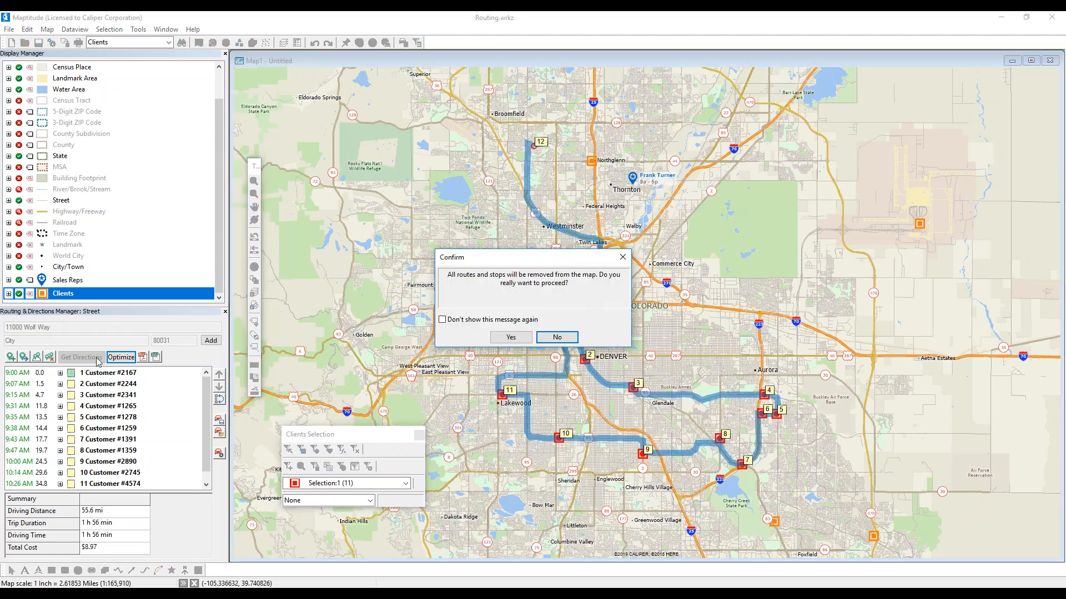
{"action": "left_click", "coordinate": [507, 336]}
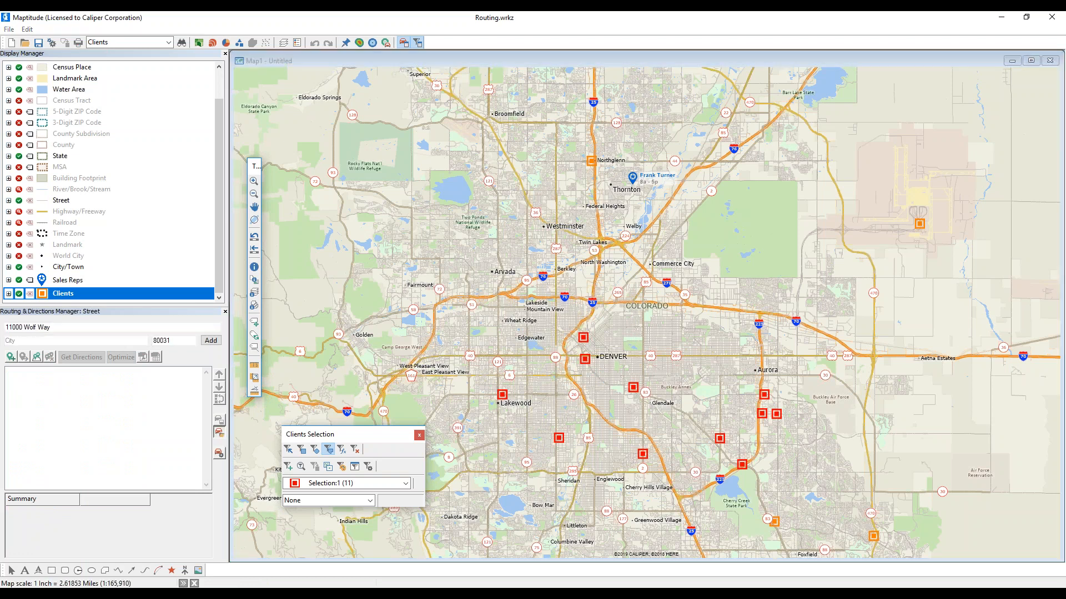
{"action": "left_click", "coordinate": [219, 434]}
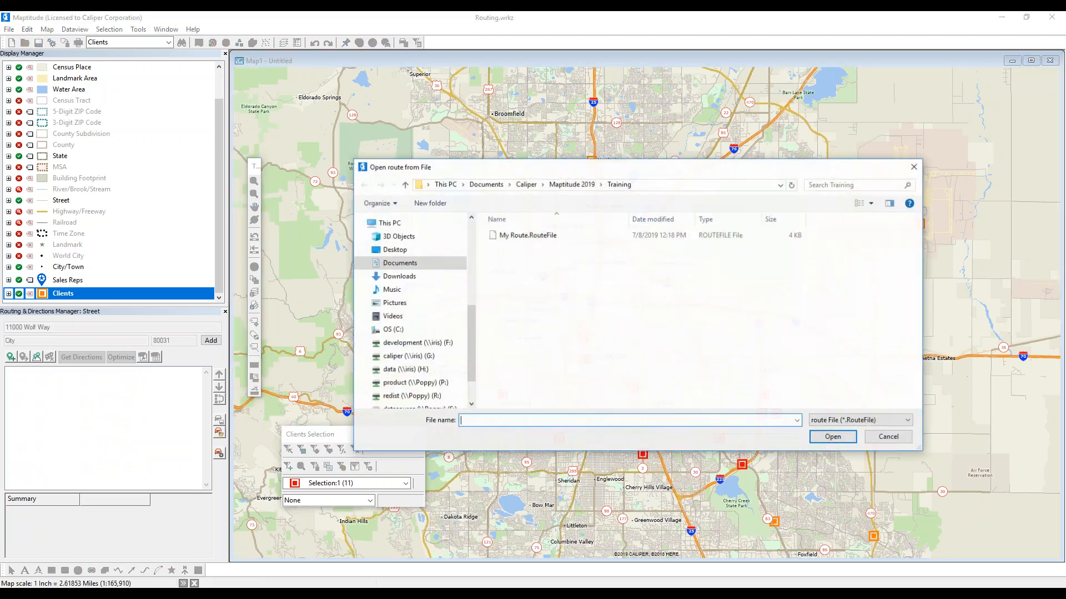
{"action": "double_click", "coordinate": [538, 238]}
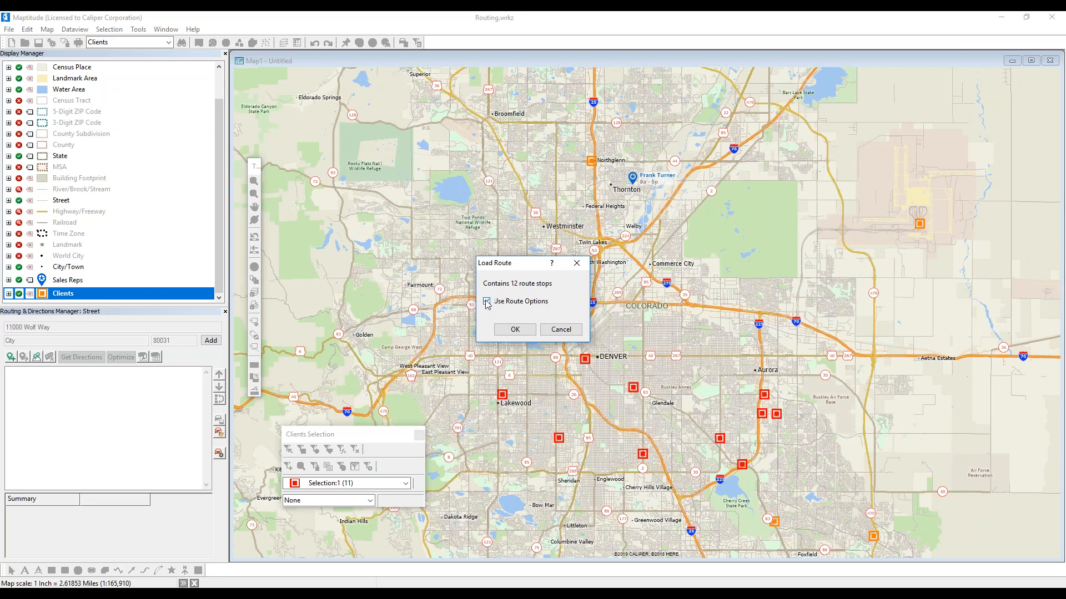
{"action": "left_click", "coordinate": [516, 330]}
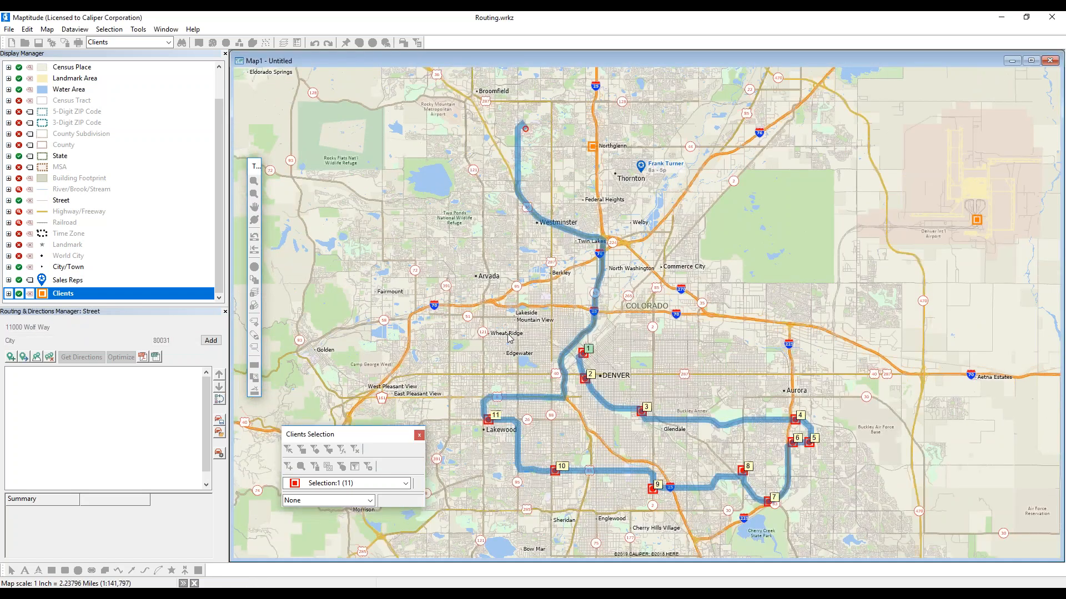
{"action": "scroll", "coordinate": [140, 396], "scroll_direction": "down", "scroll_amount": 1}
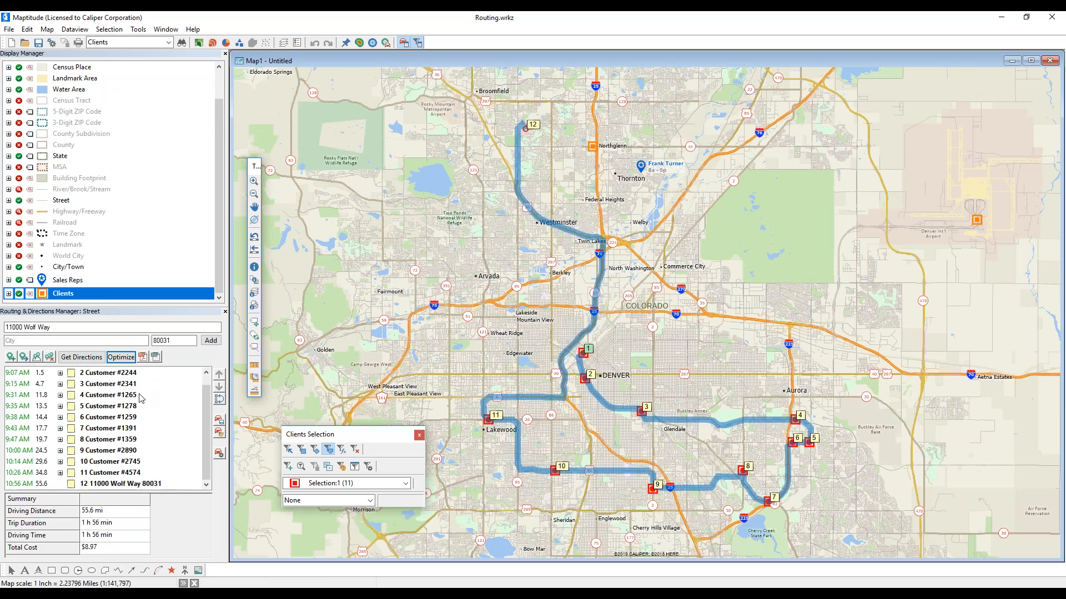
{"action": "scroll", "coordinate": [140, 396], "scroll_direction": "up", "scroll_amount": 1}
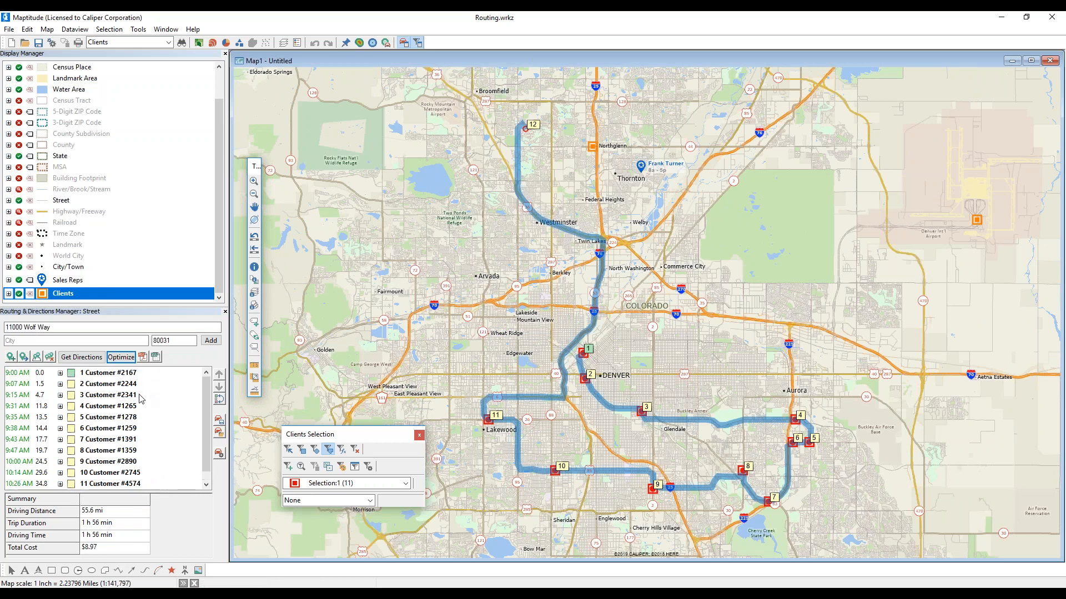